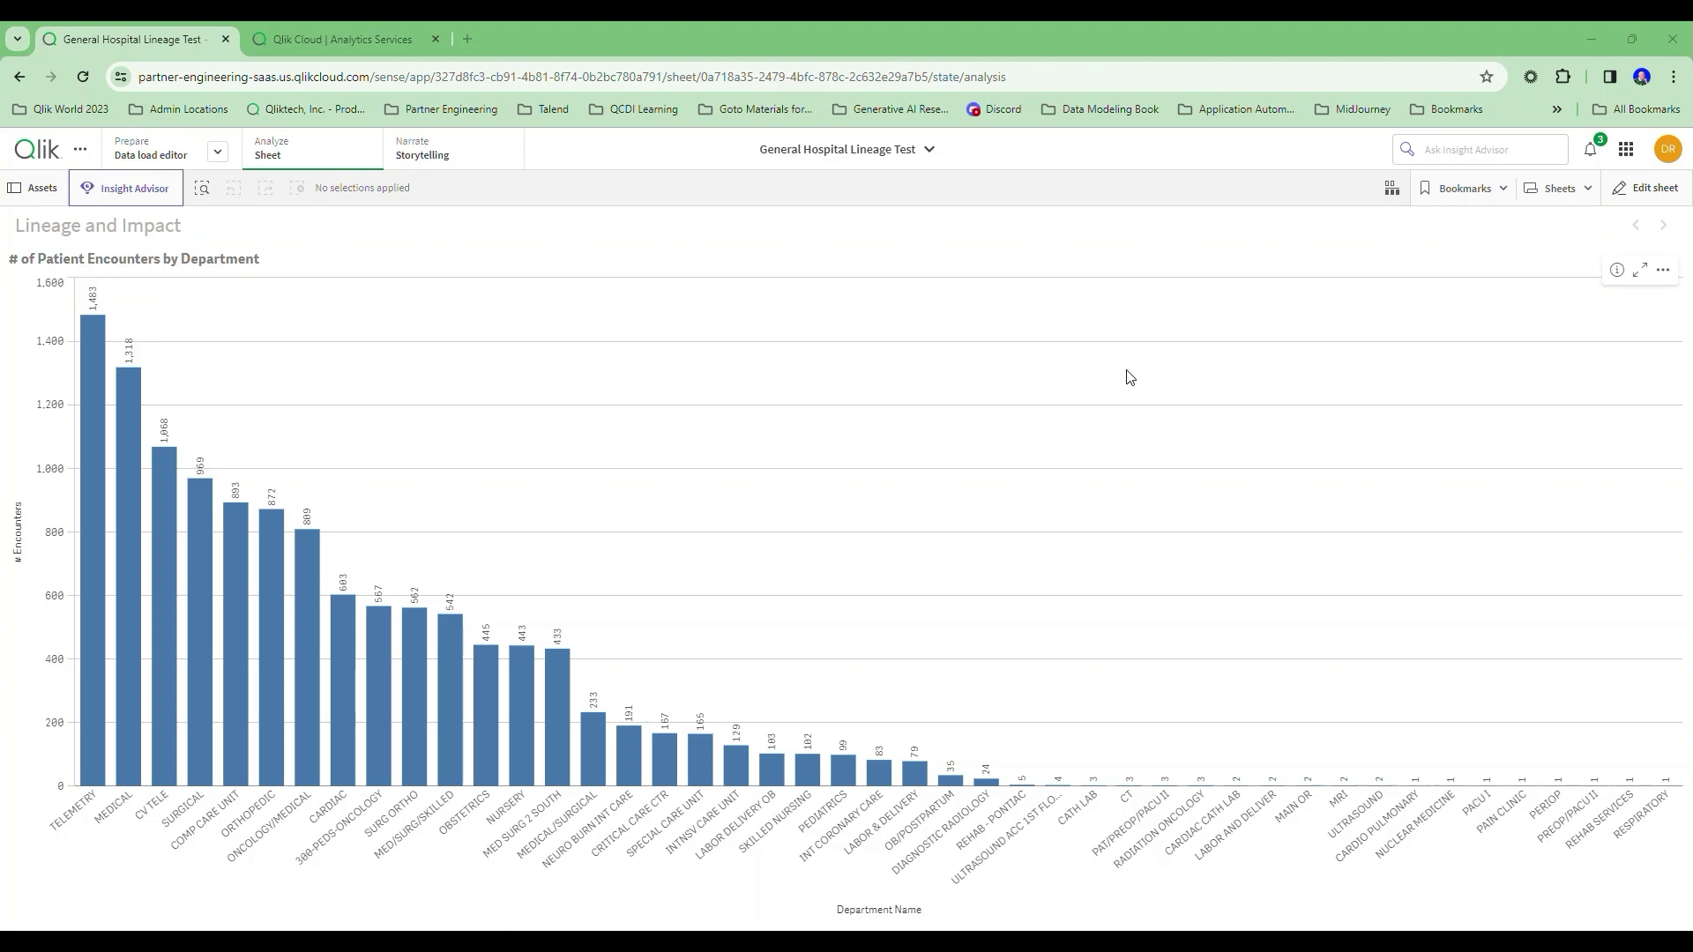
Open the bar chart's Details and show the dependencies for Department Name and # Encounters
left_click(1616, 271)
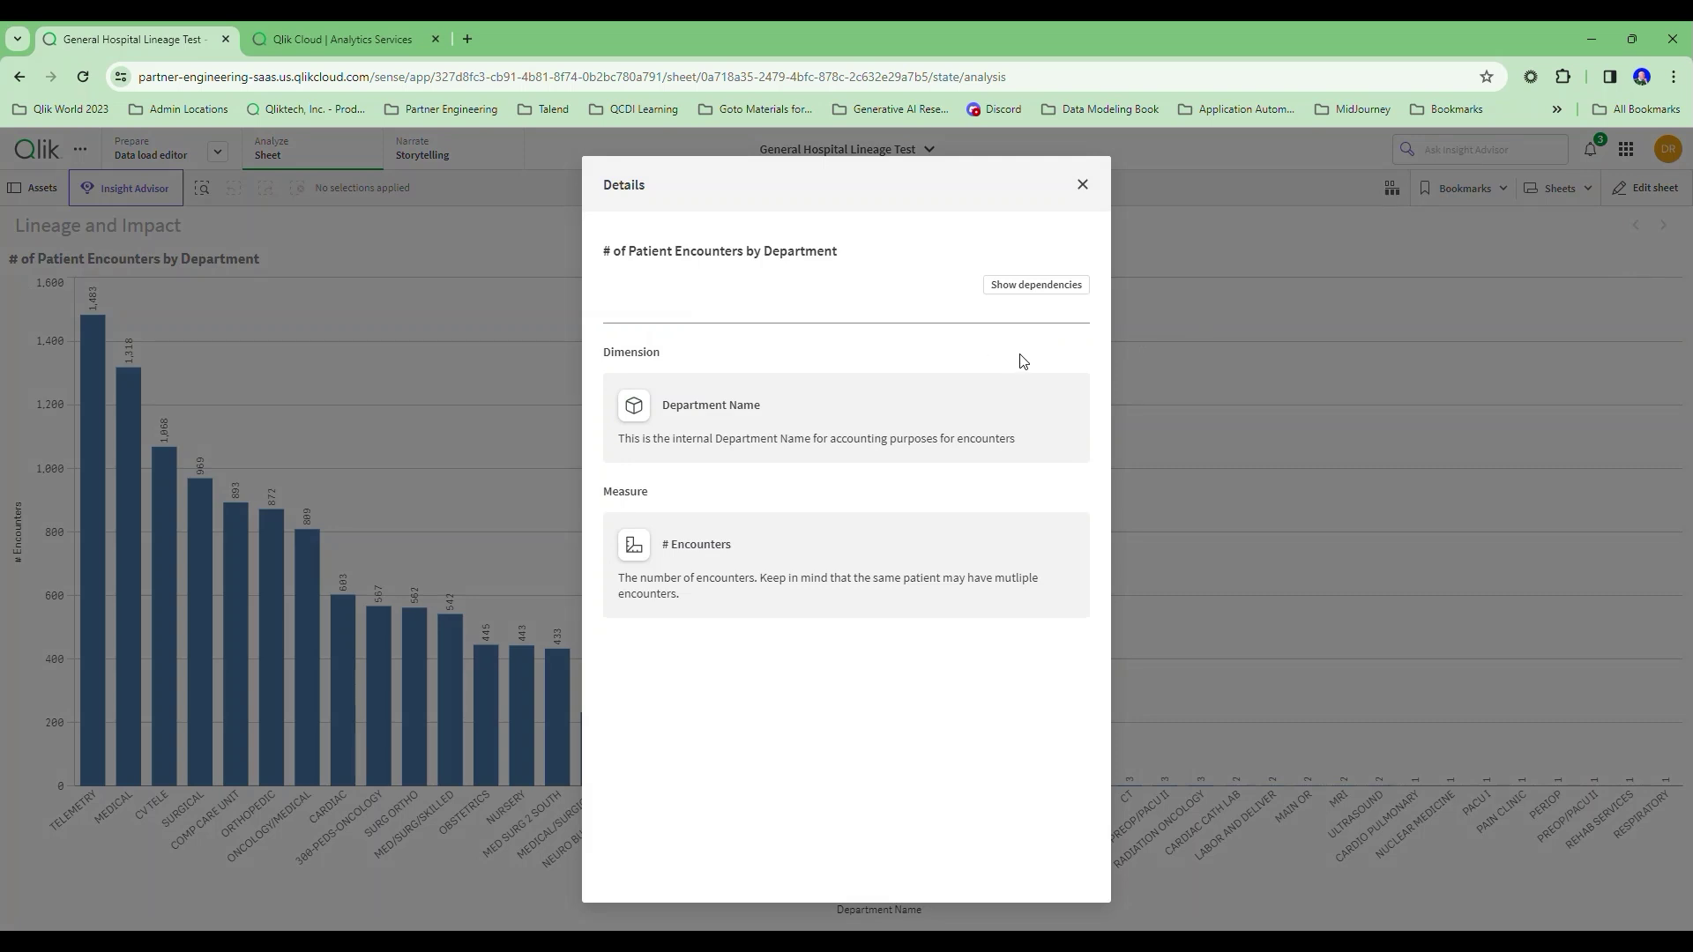
left_click(1046, 286)
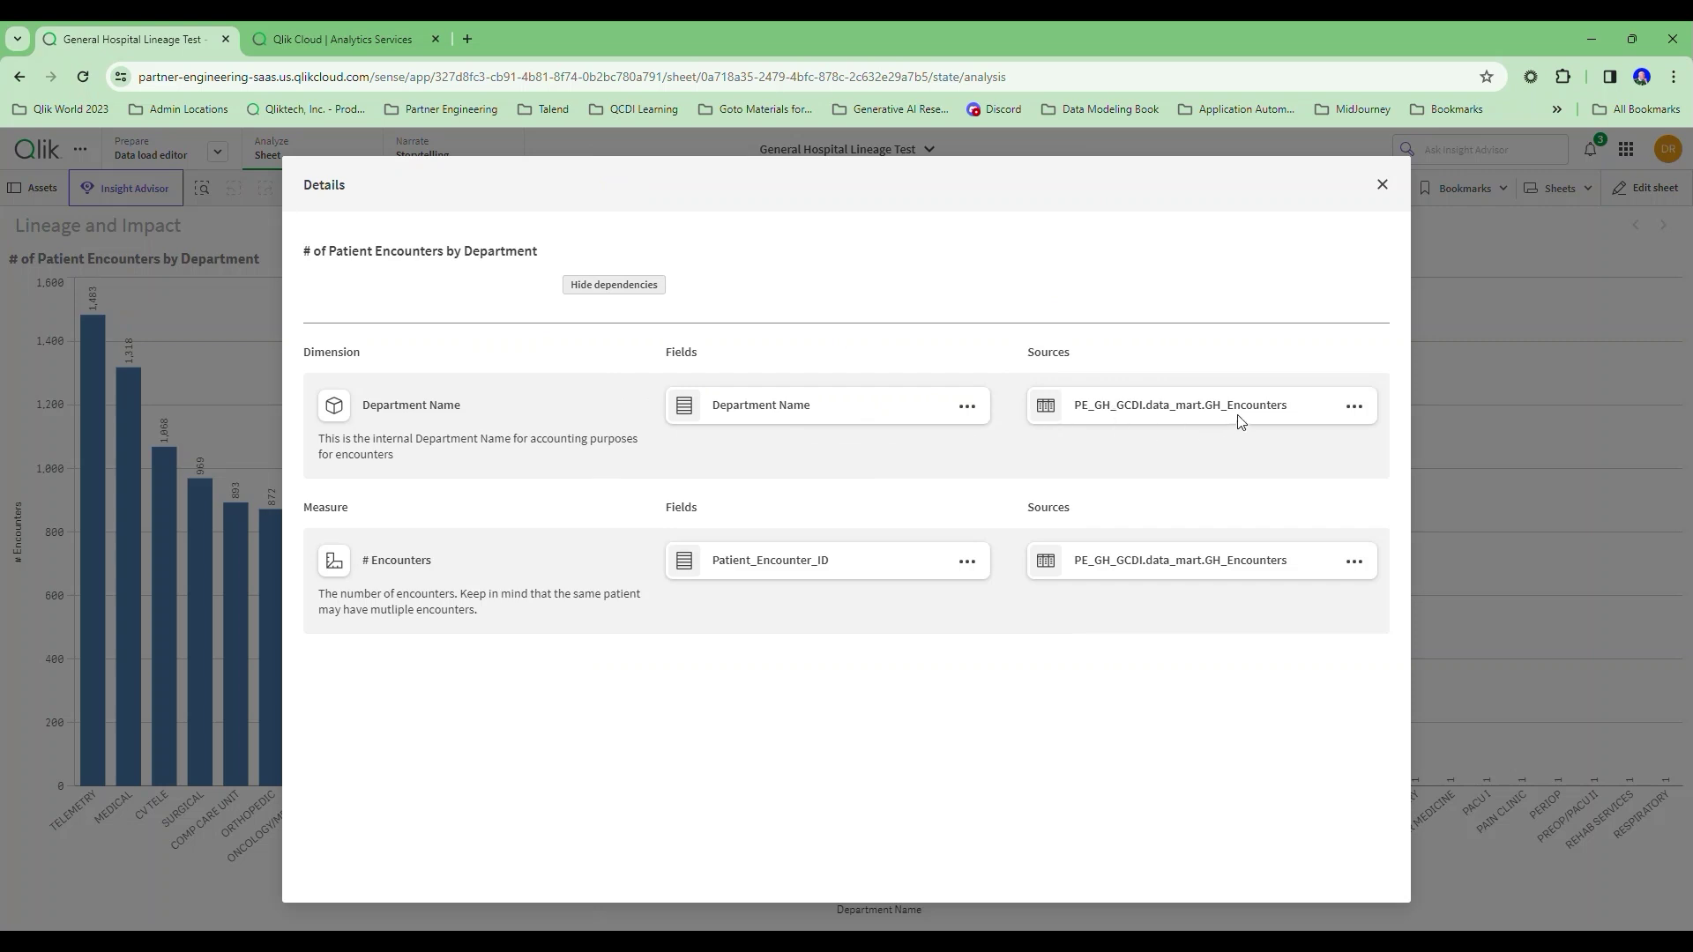
Open the lineage of the Department Name field from its options menu
left_click(974, 409)
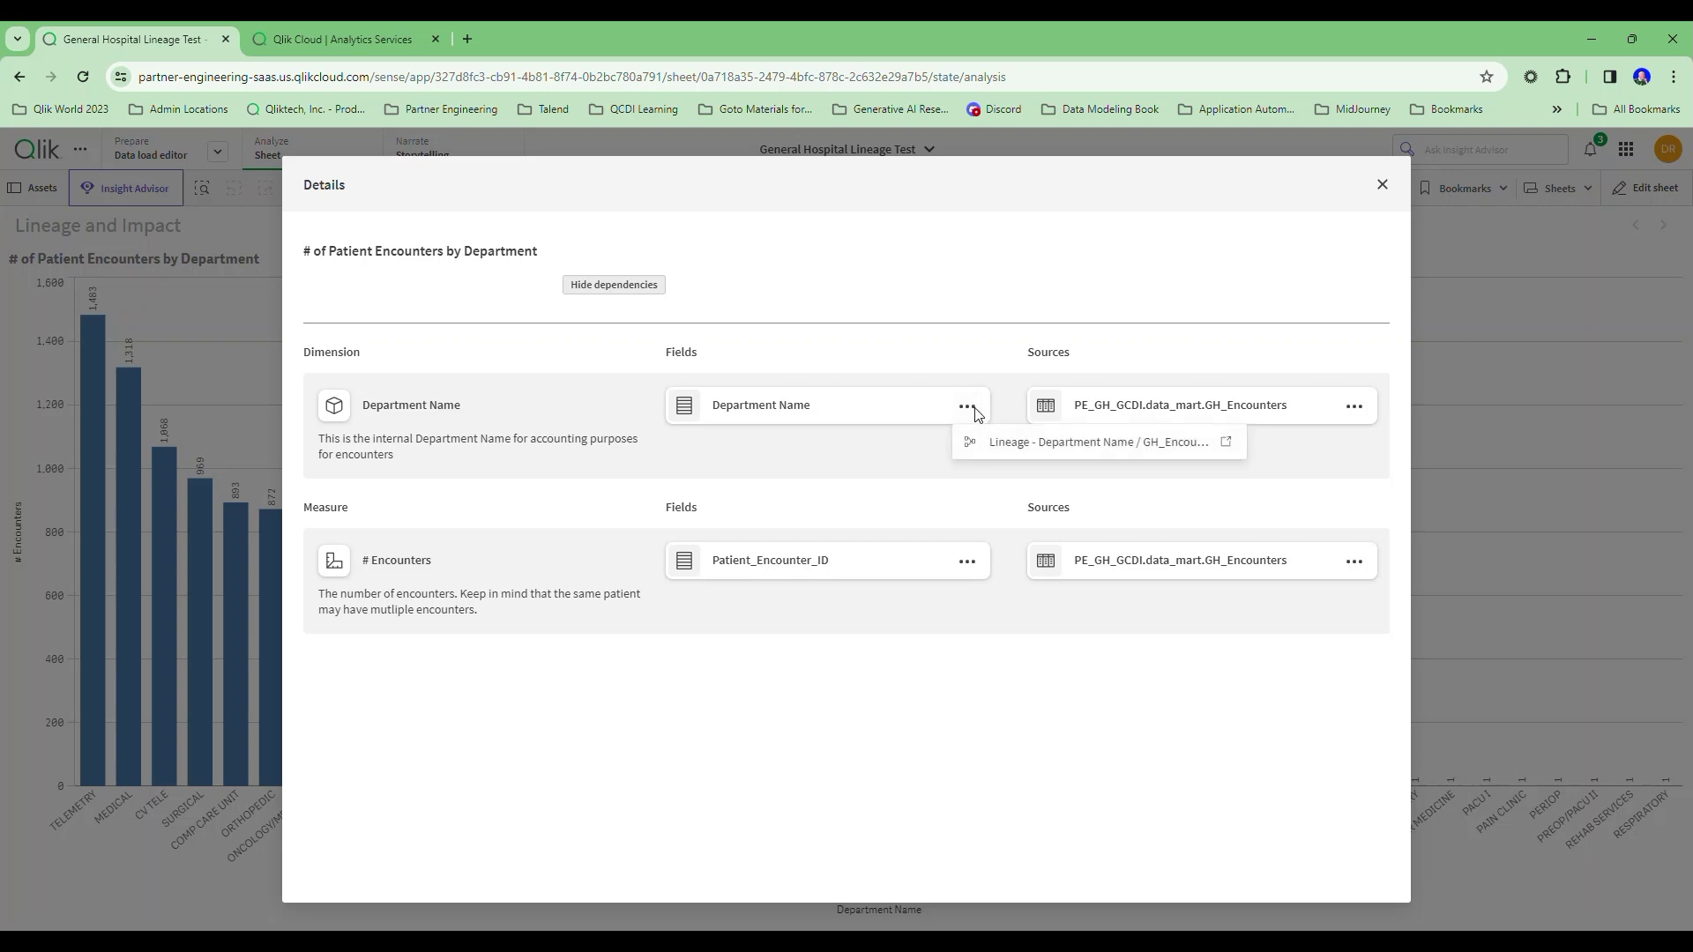
left_click(1022, 453)
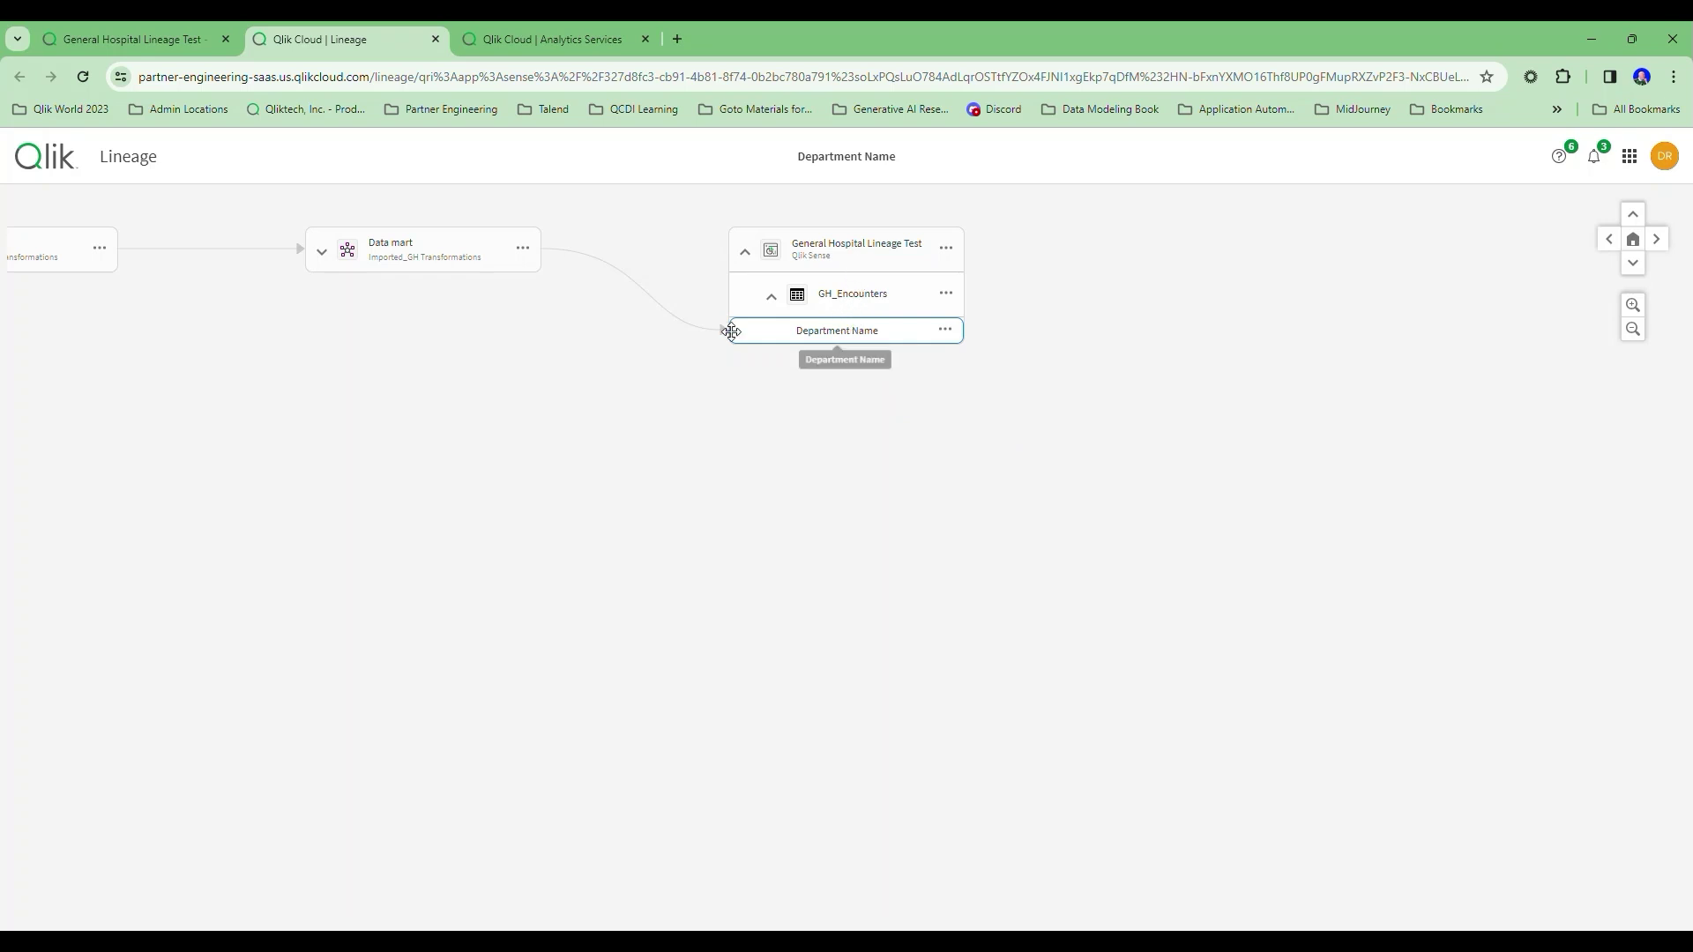
Expand Data mart's GH_Encounters and Transform's GHDepartments nodes to reveal their department fields
left_click(322, 254)
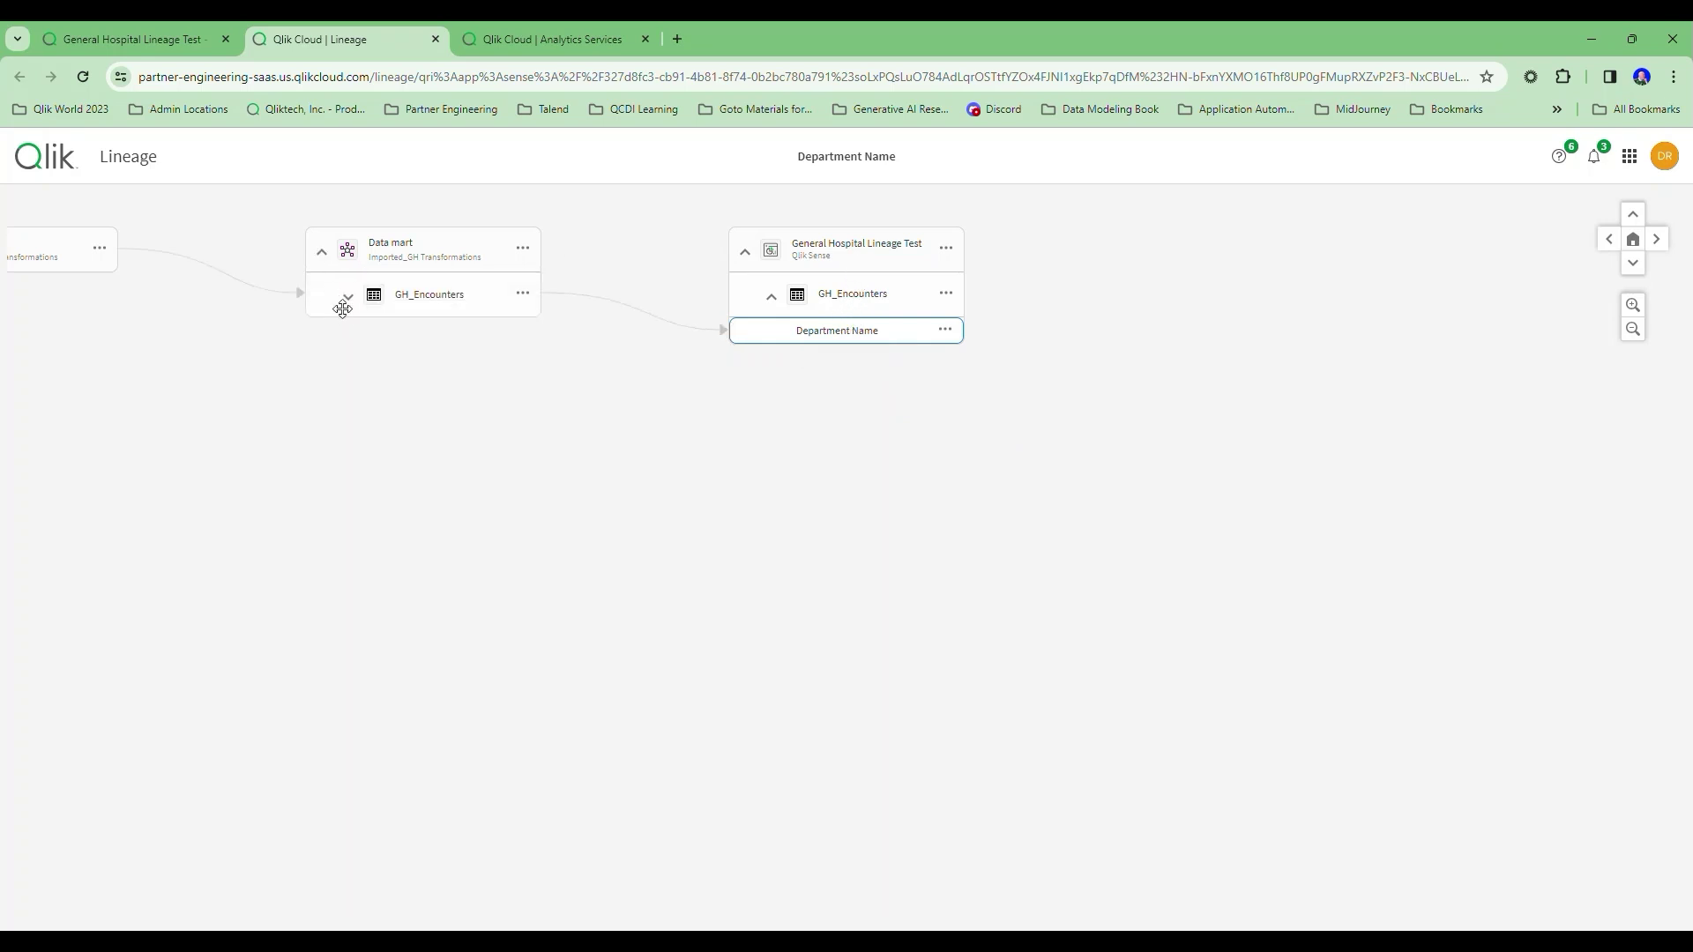
left_click(347, 300)
left_click_drag(368, 387, 877, 479)
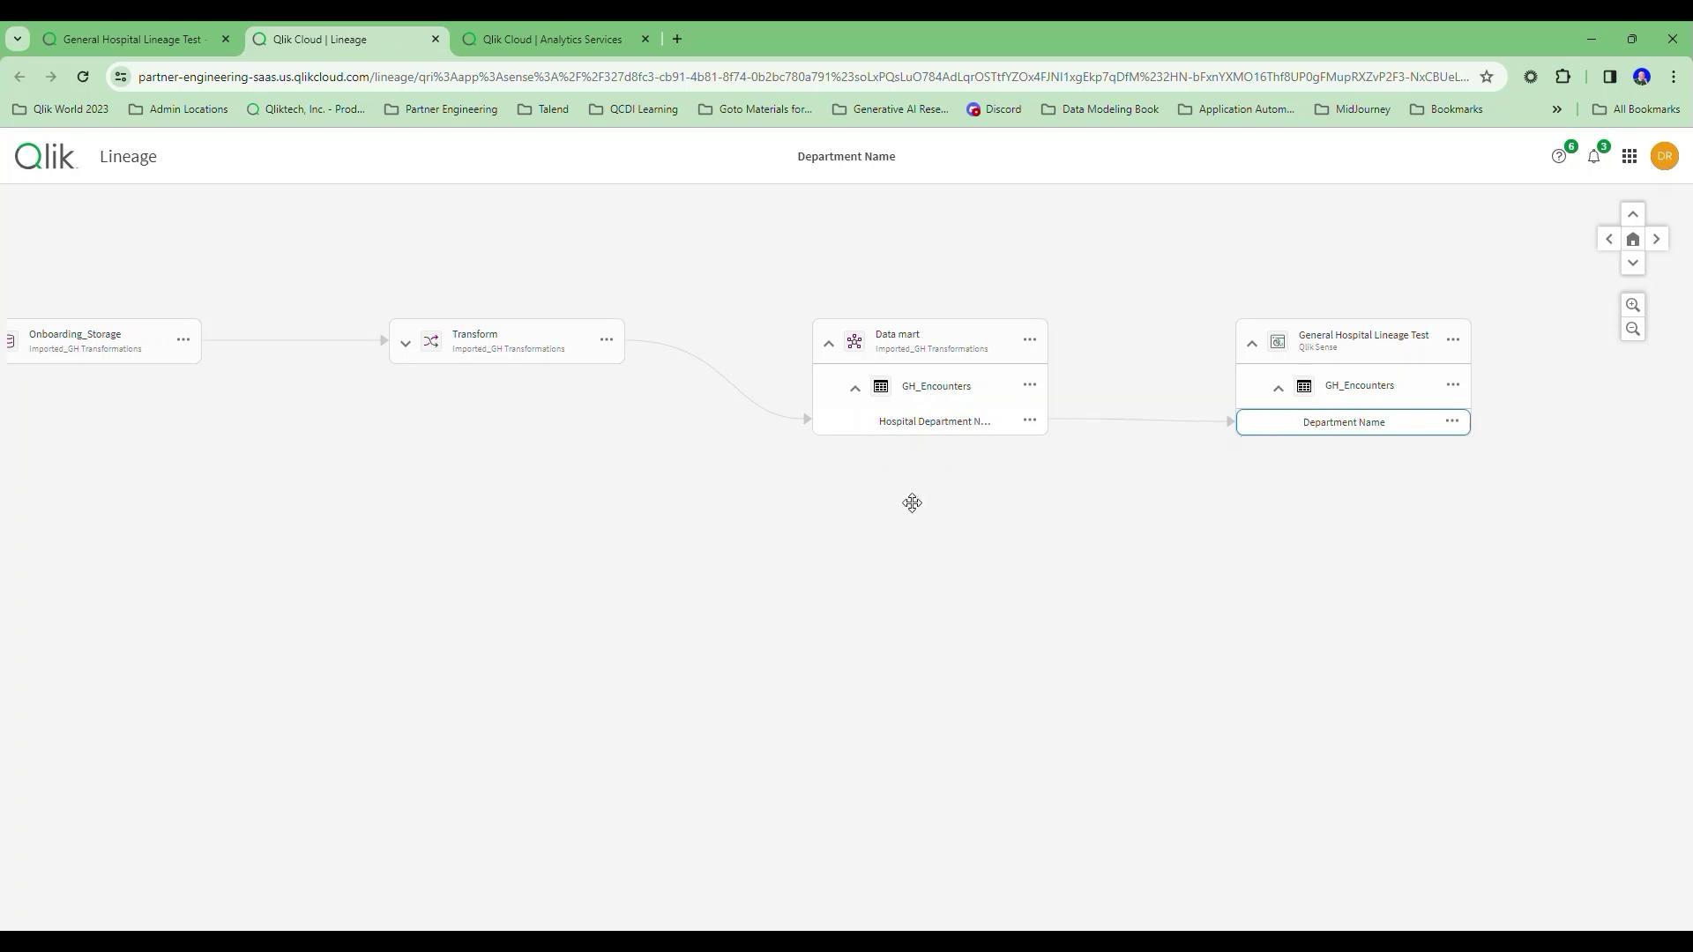
left_click_drag(912, 503, 1028, 511)
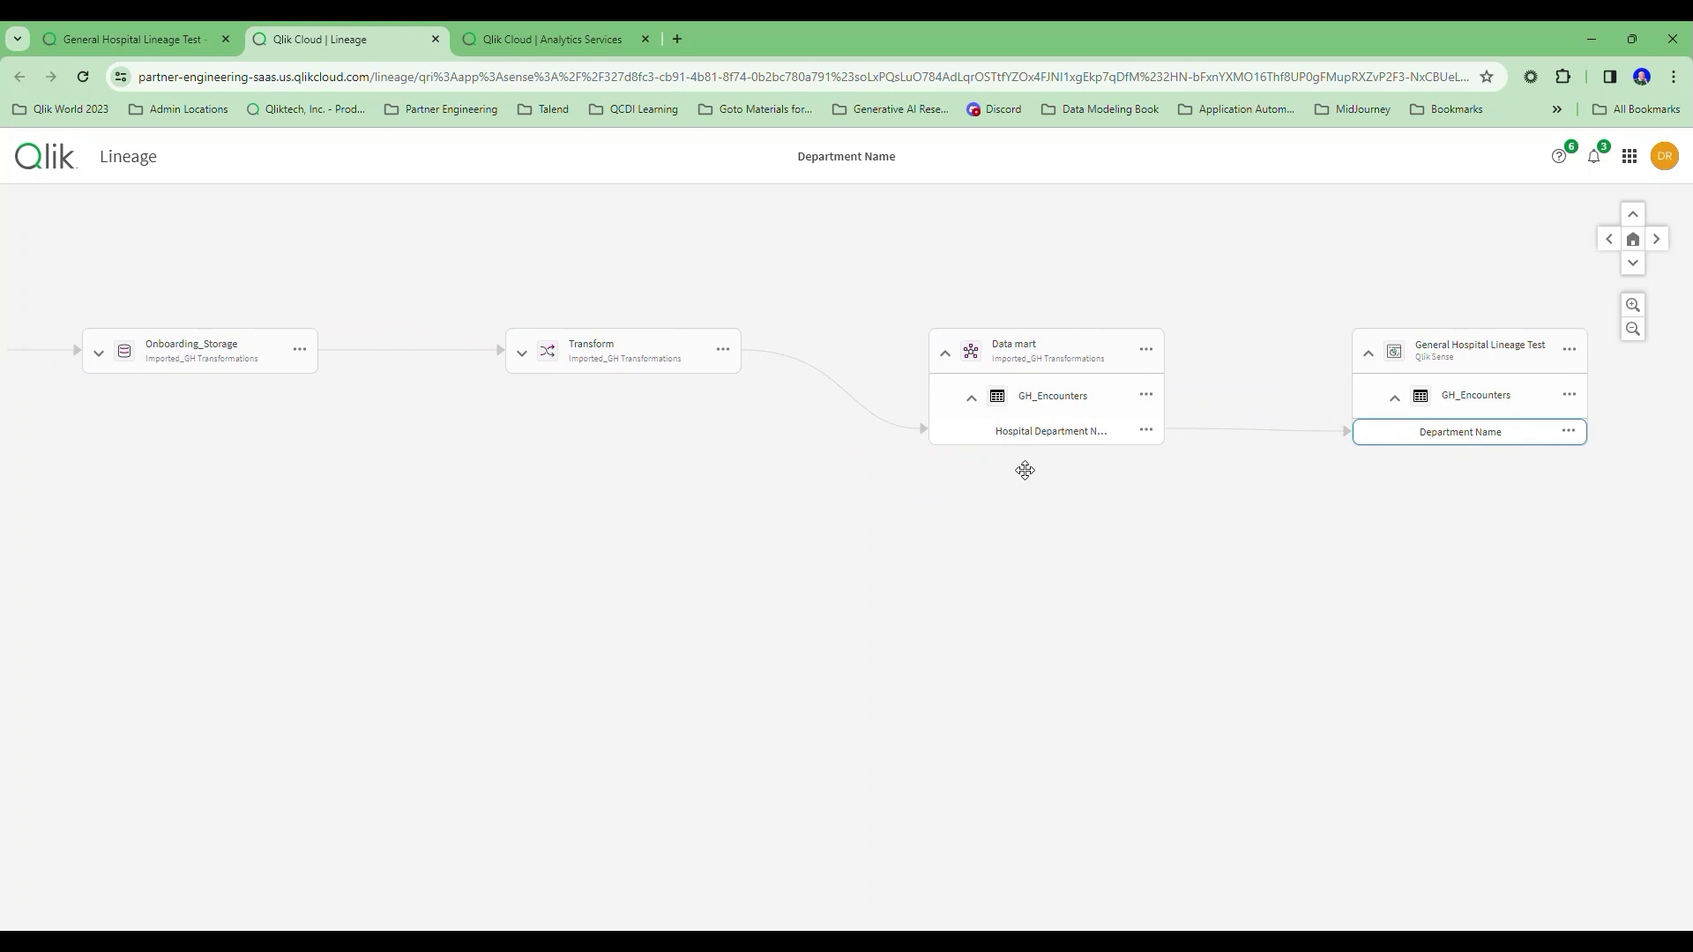
left_click(522, 354)
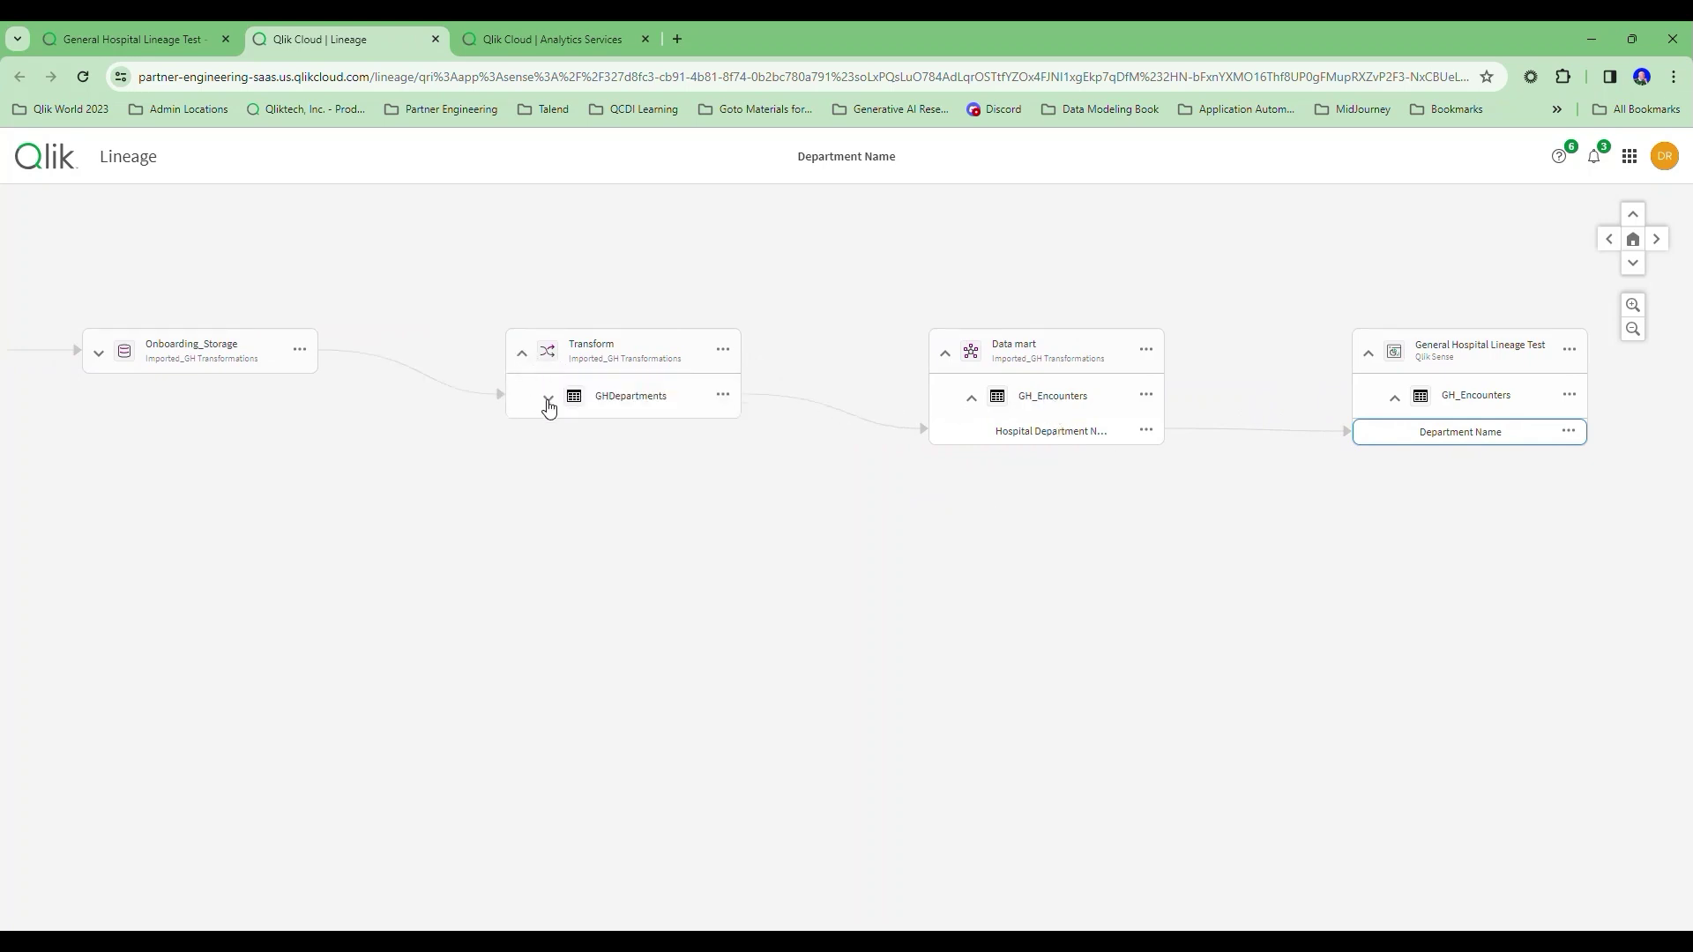
left_click(548, 402)
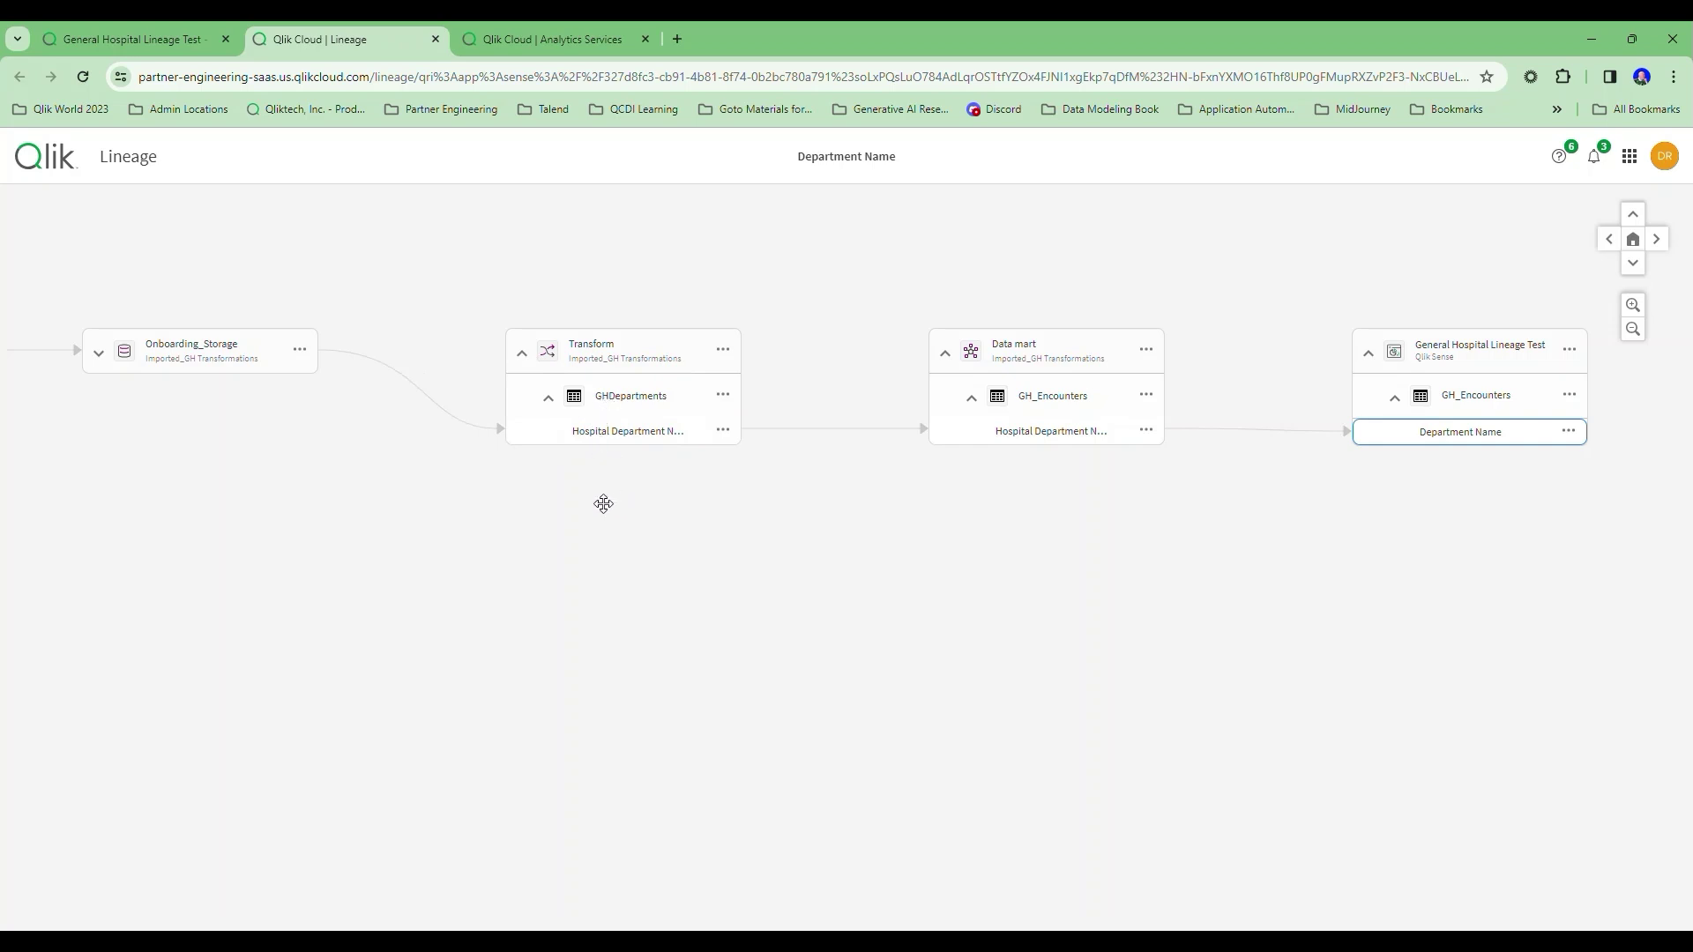
left_click_drag(600, 503, 1038, 557)
Expand Onboarding_Storage's GHDepartments table to reveal Department_Name
left_click_drag(718, 531, 1002, 541)
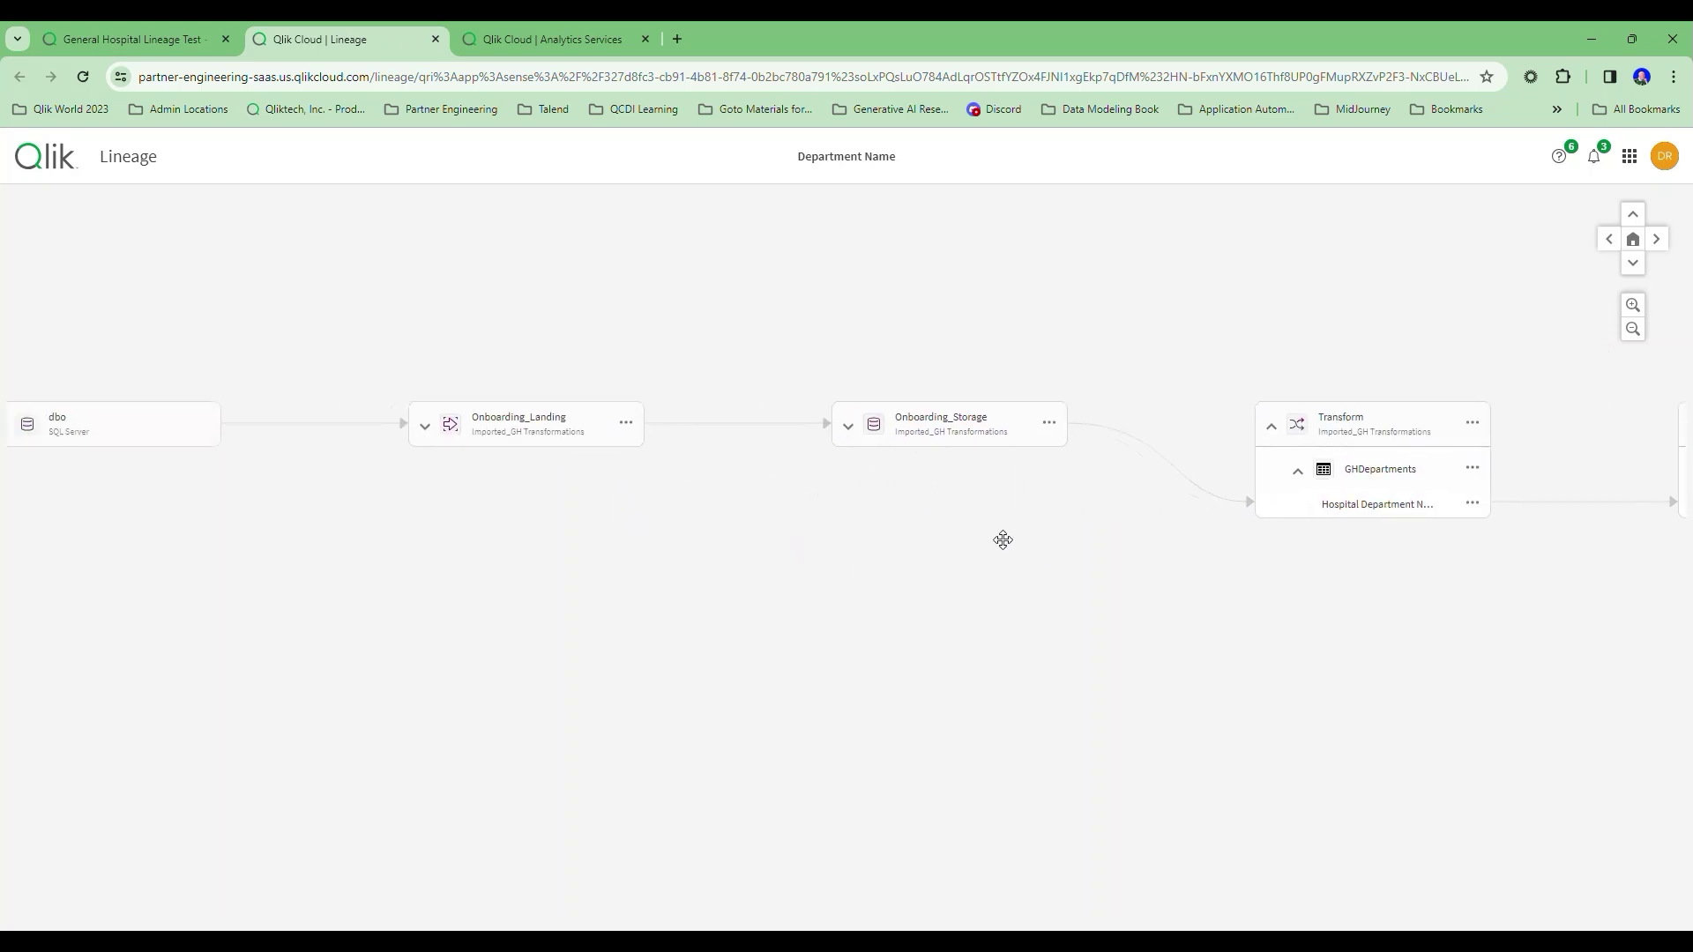
left_click(849, 431)
left_click(875, 471)
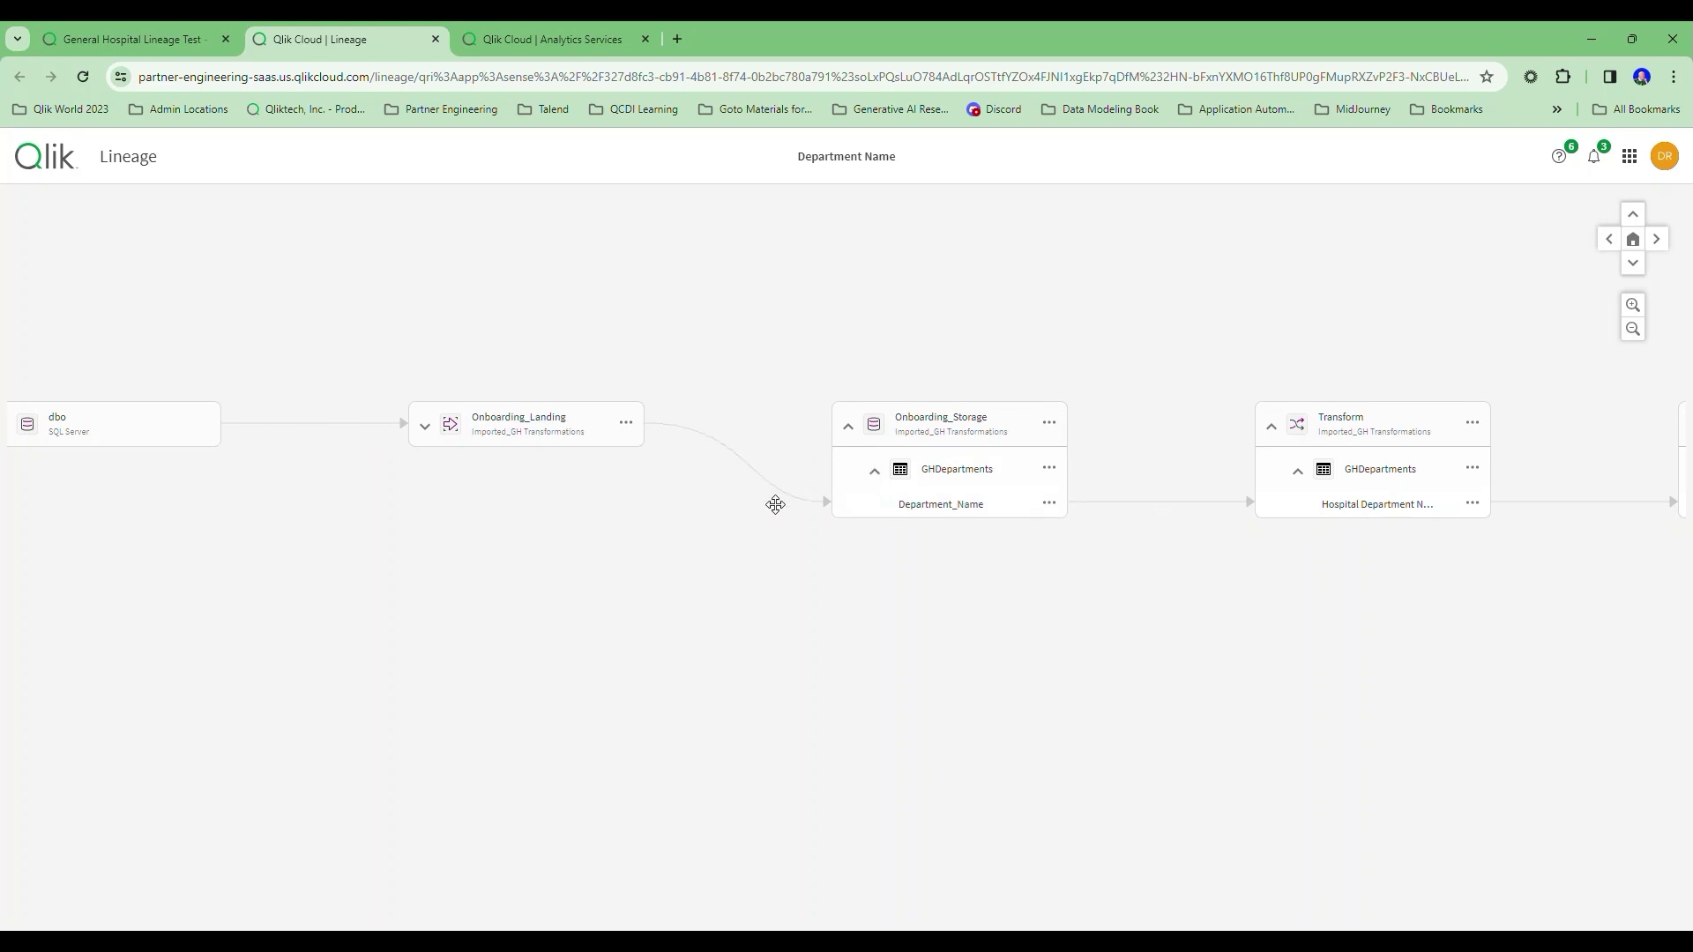
Expand the Departments tables in Onboarding_Landing and the dbo source to show Department_Name
left_click_drag(775, 503, 974, 509)
left_click(627, 434)
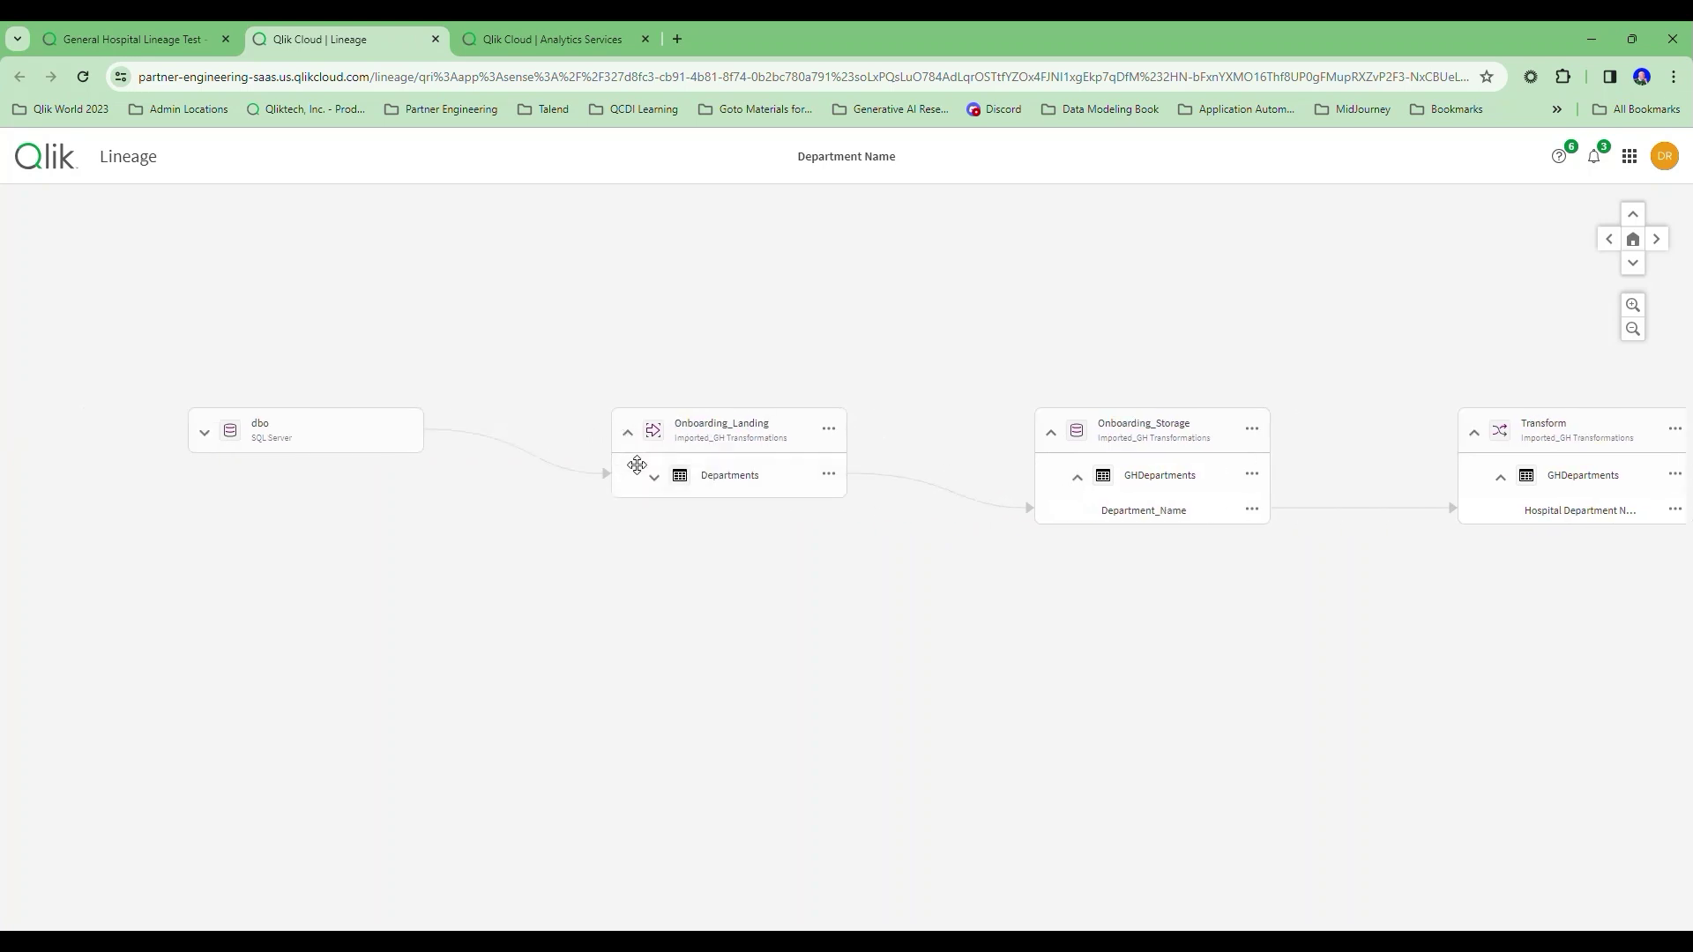
left_click(654, 478)
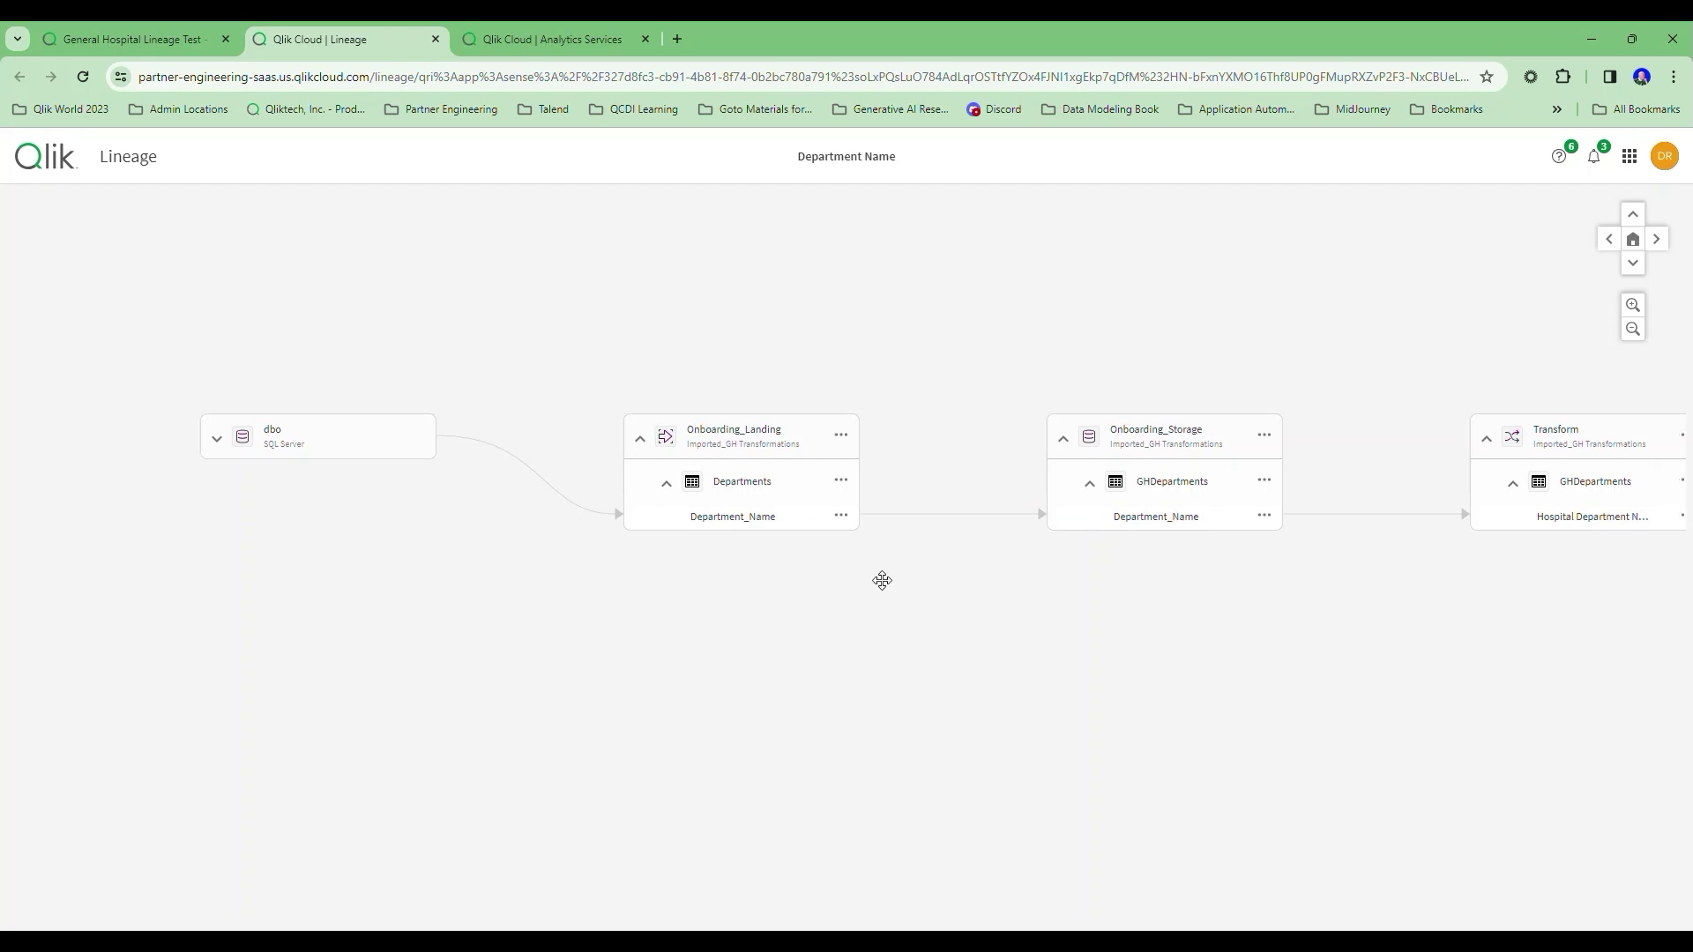
left_click(284, 449)
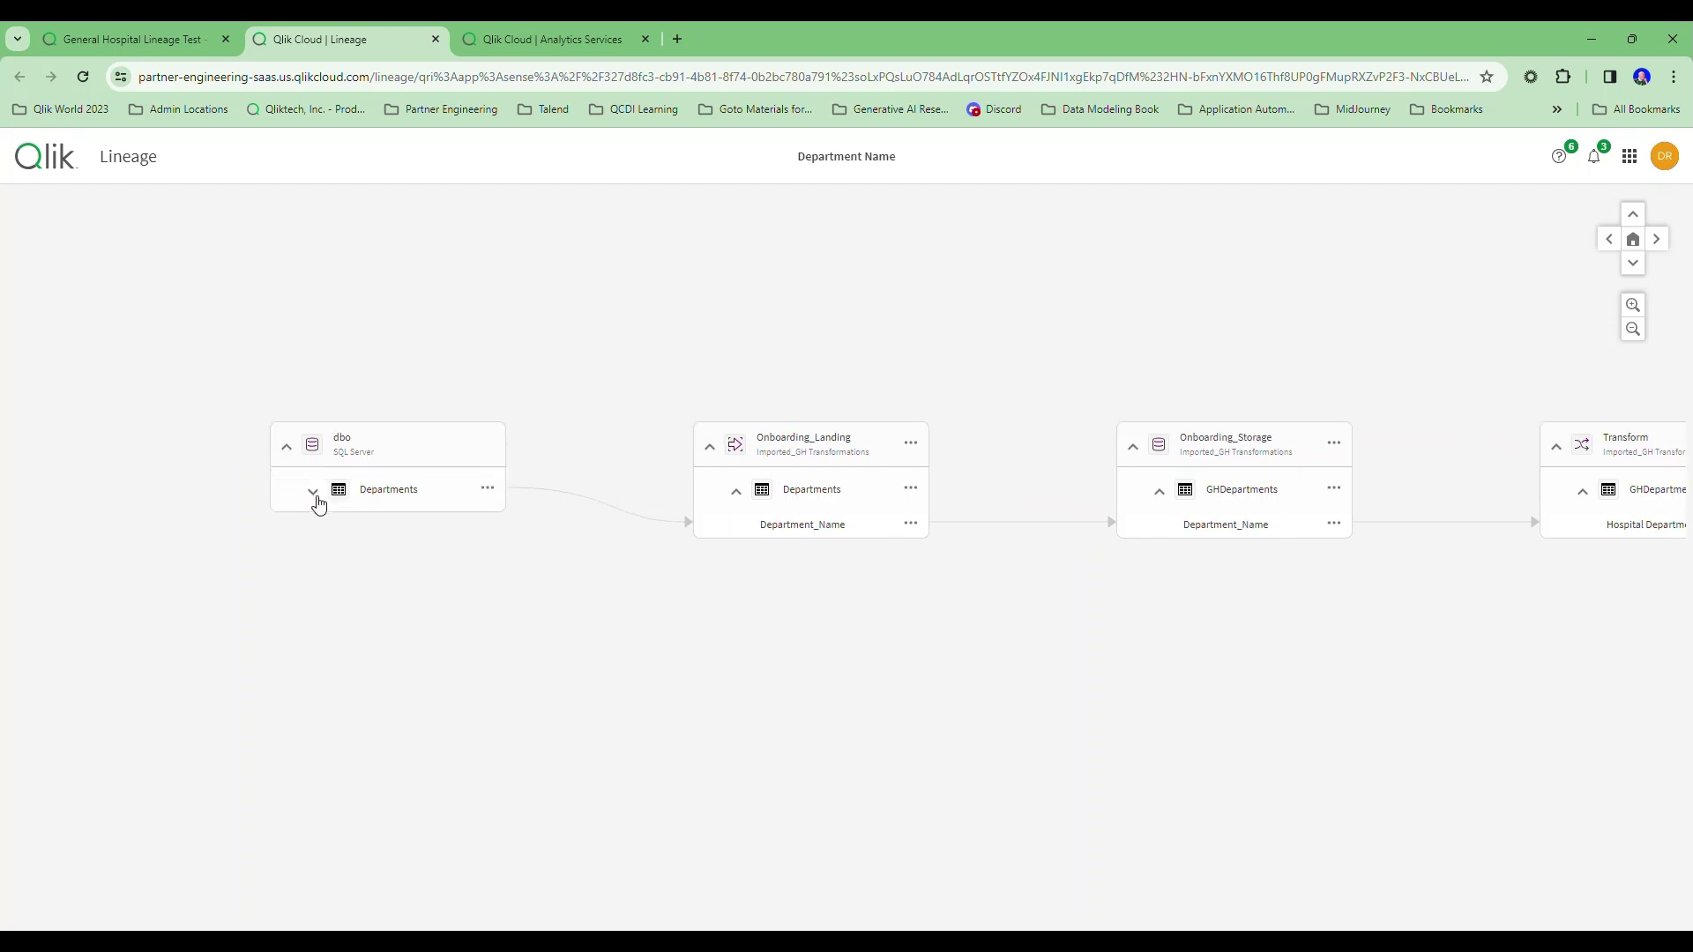
left_click(314, 495)
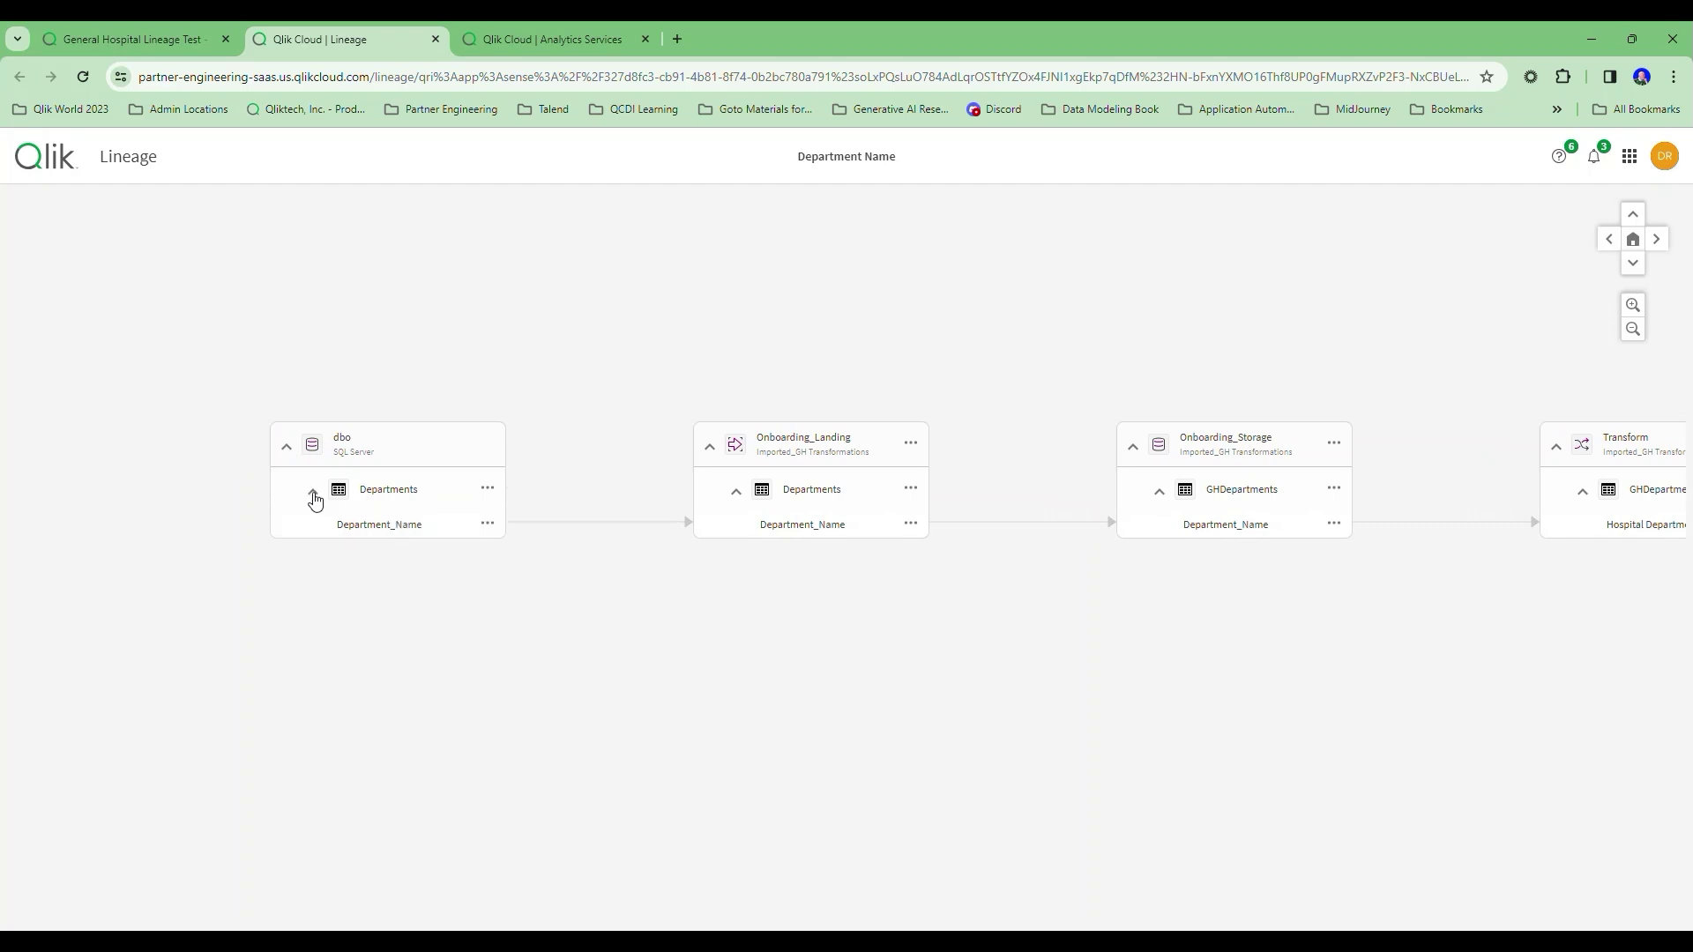
Pan across the full chain from the dbo source to Onboarding_Storage
left_click_drag(767, 639, 570, 601)
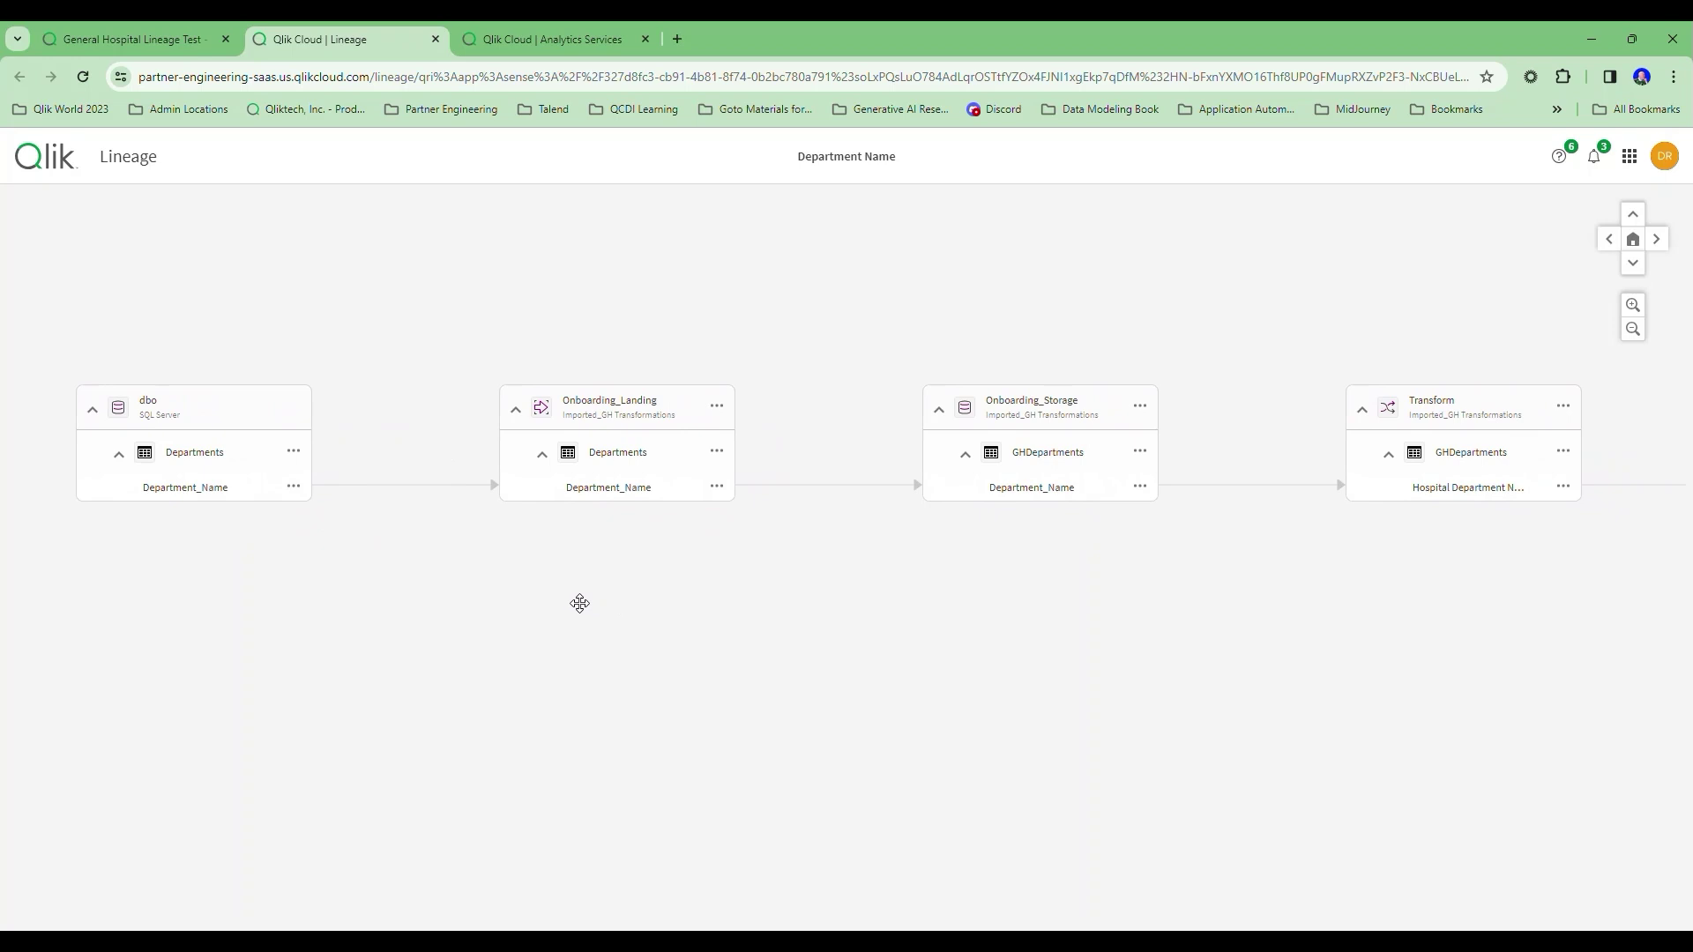
scroll(891, 635, "right", 10)
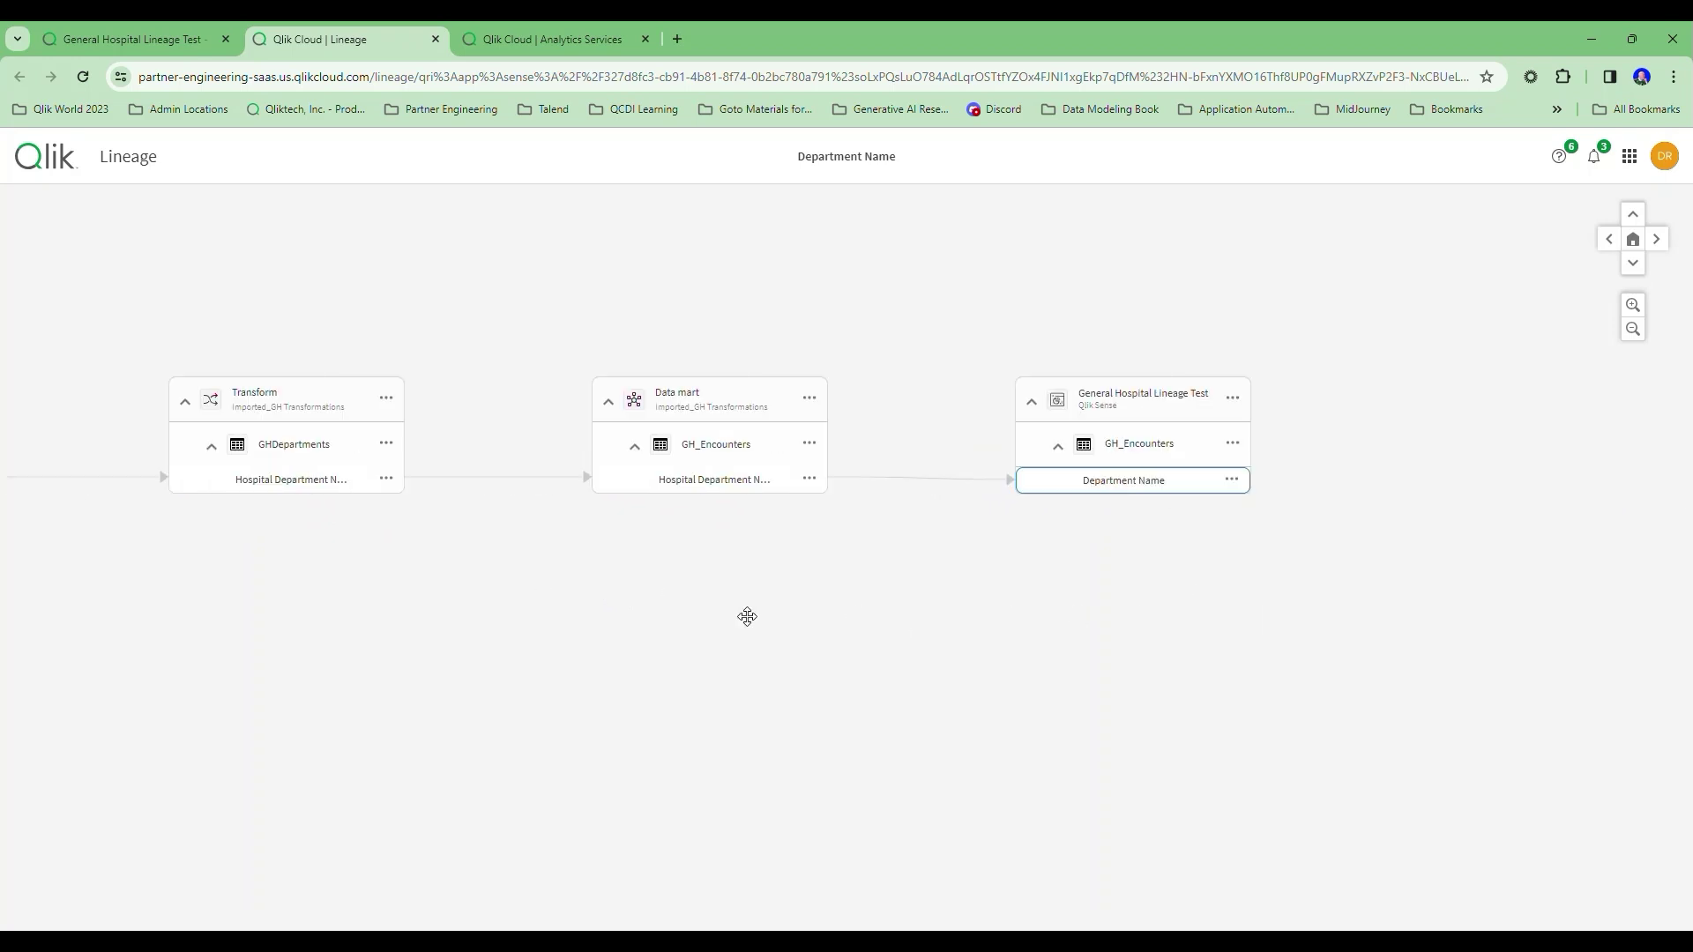
left_click_drag(1035, 605, 1284, 600)
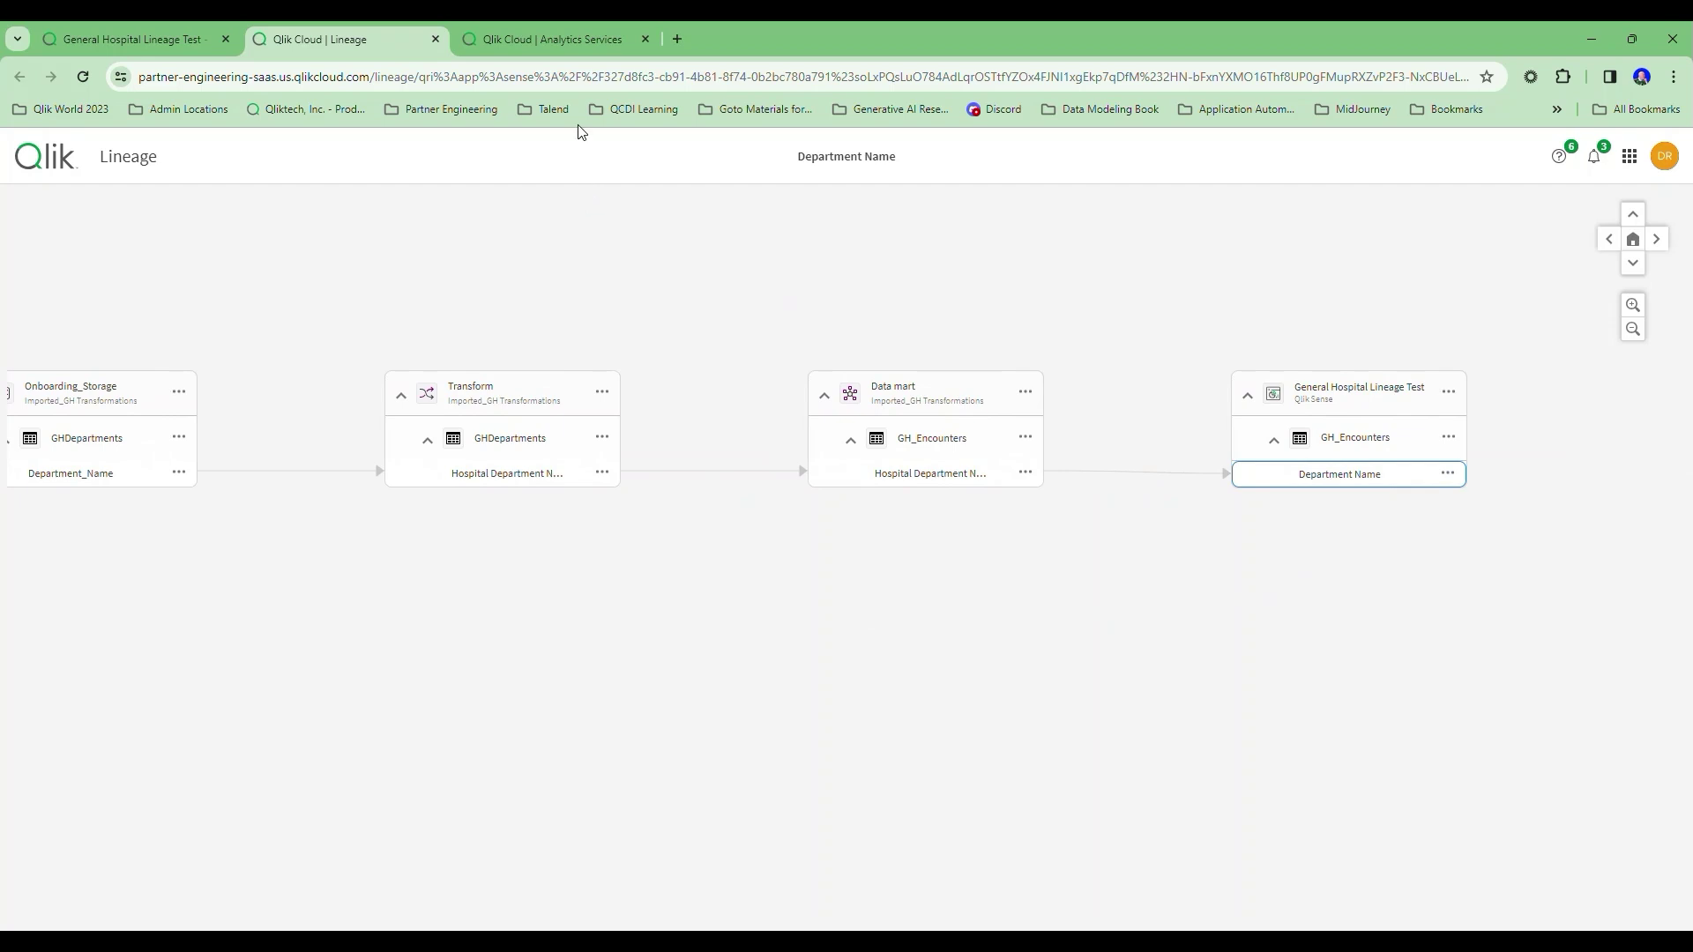
From the Analytics Services catalog, open lineage for QCDI_Sales_Delivery_Line_Items__2LIS_12_VCITM_raw.qvd
left_click(557, 39)
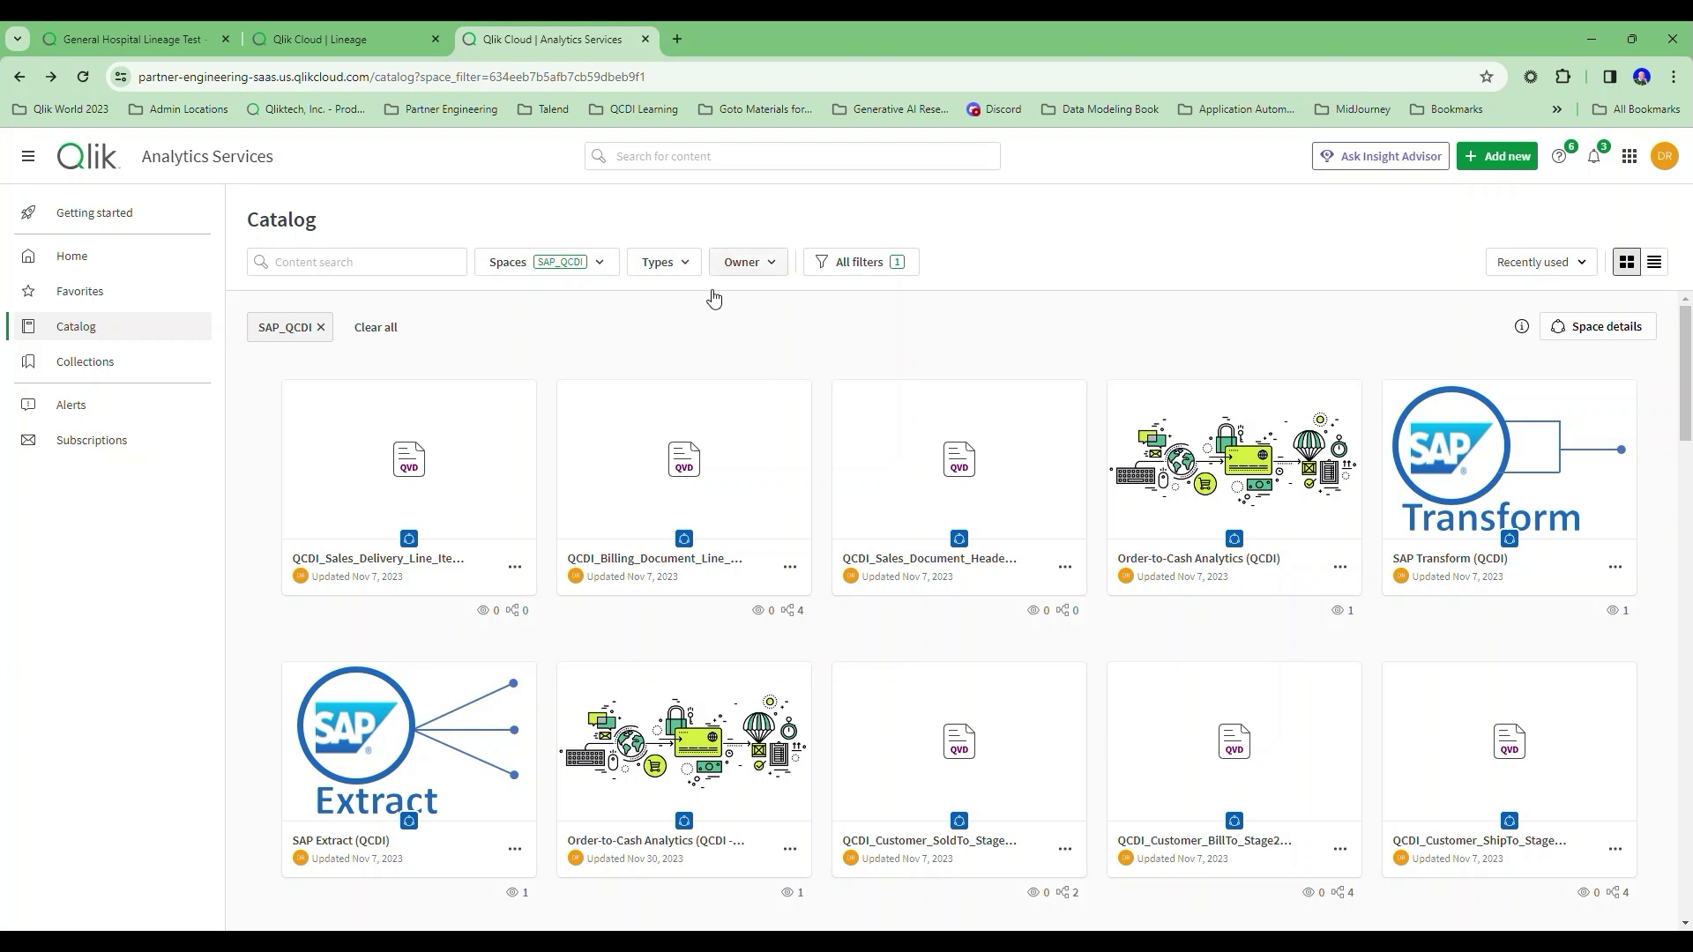
left_click(514, 568)
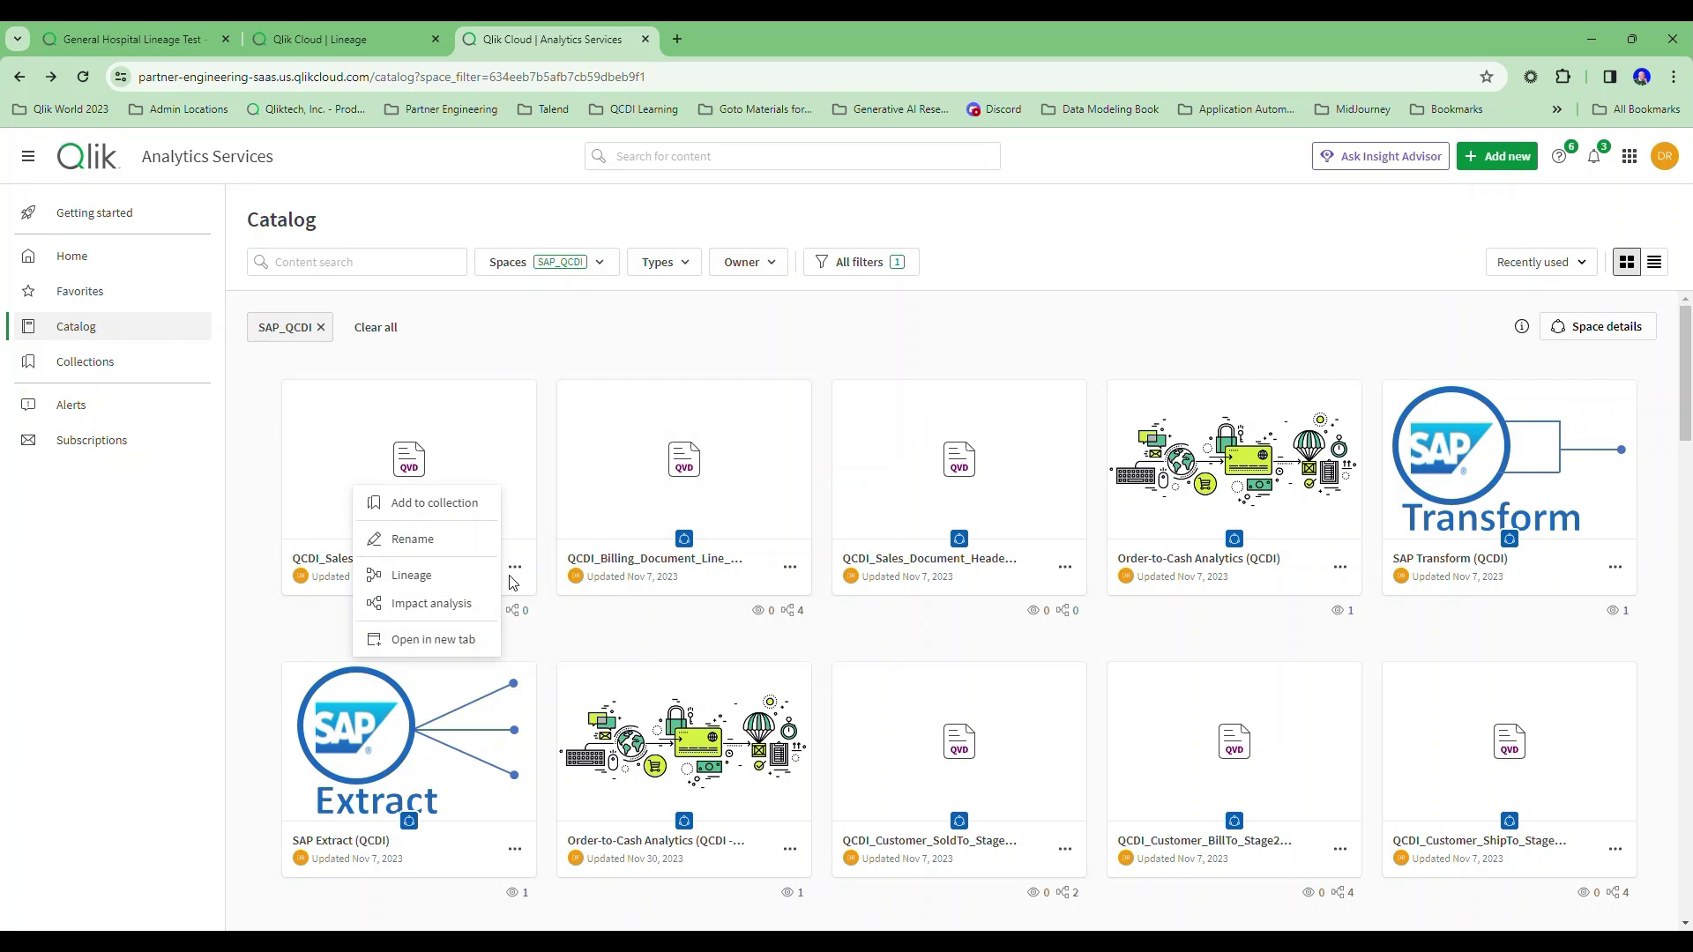
left_click(424, 576)
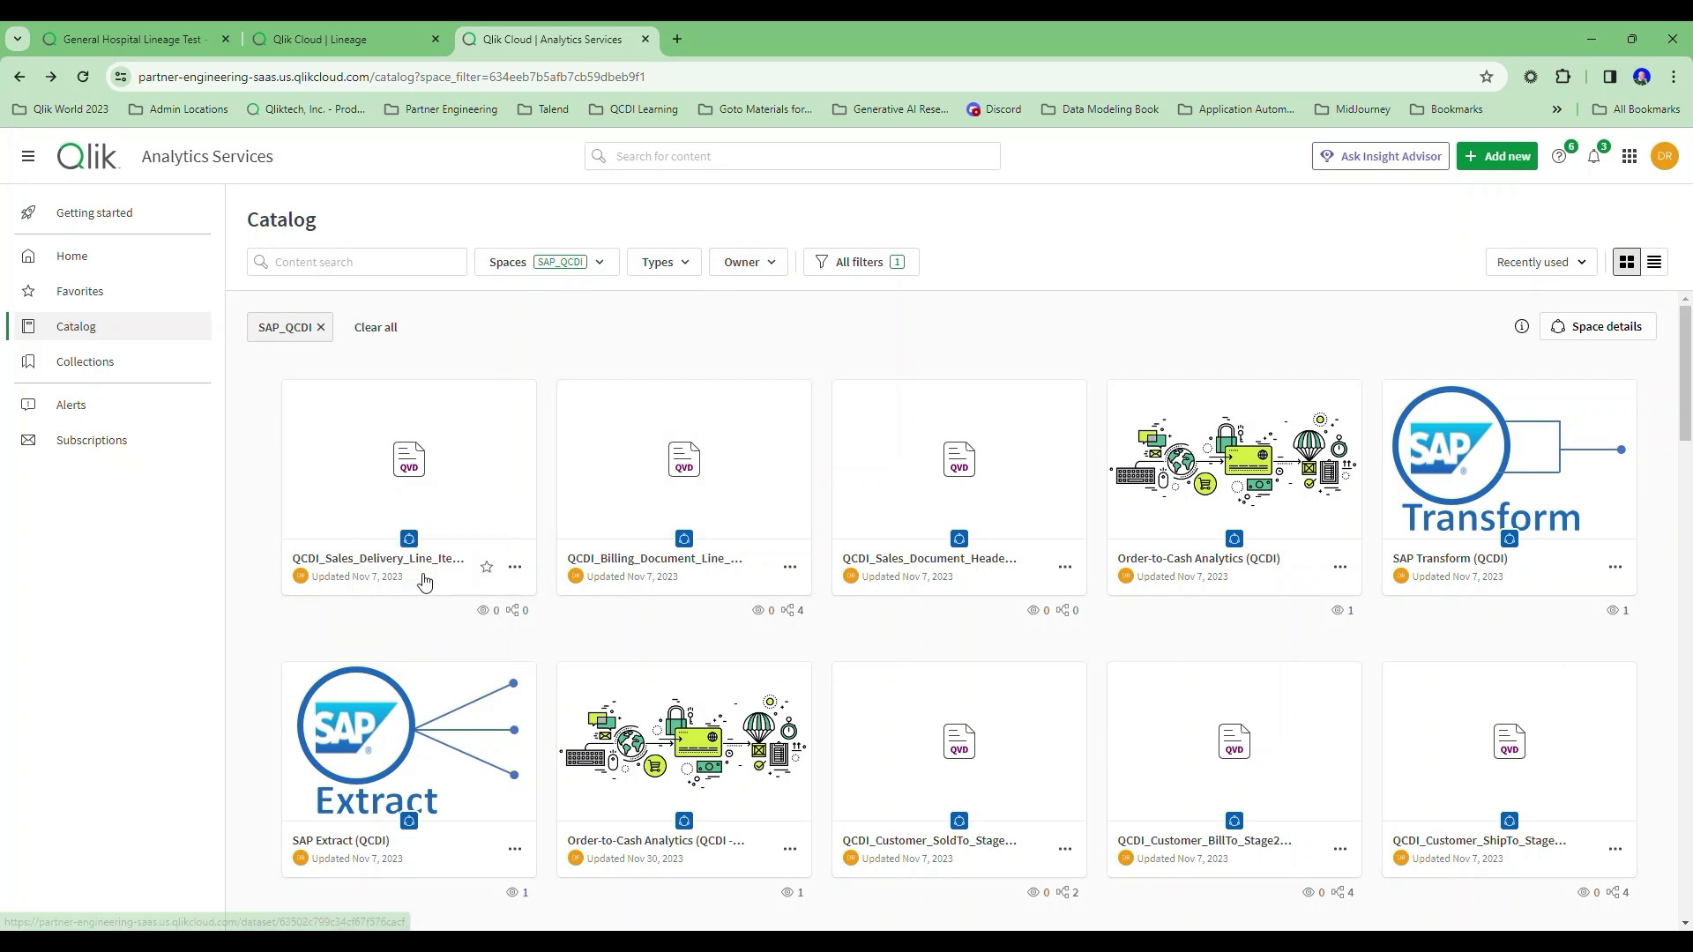
left_click_drag(714, 412, 1057, 497)
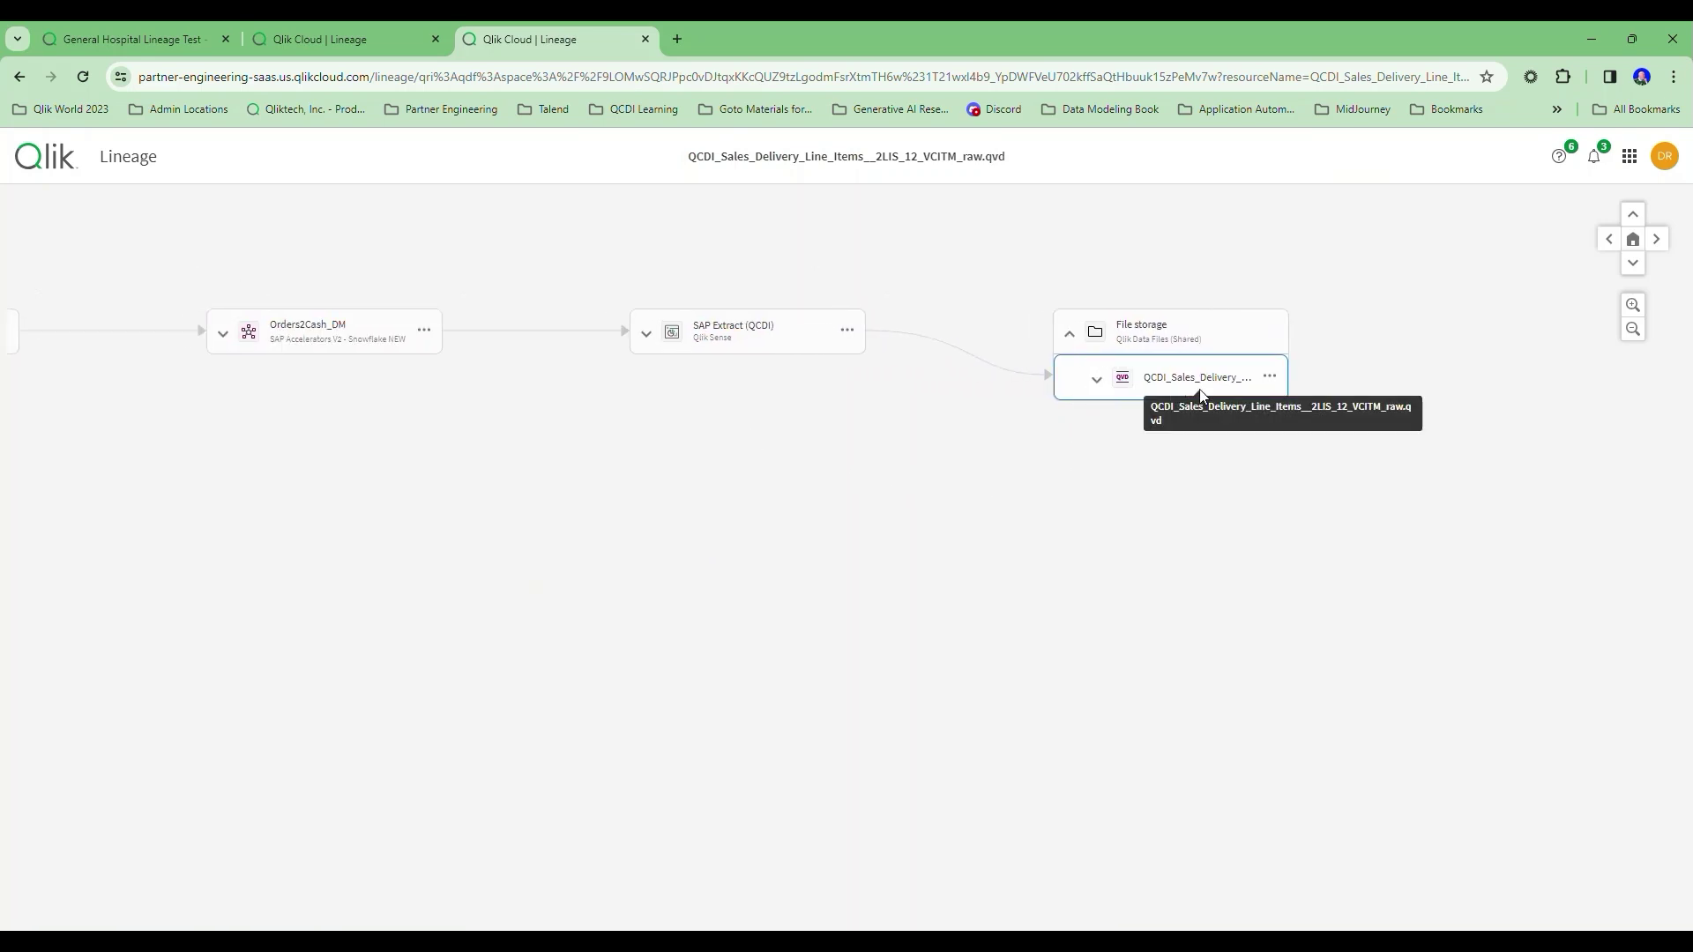
Check the QVD's field list, then expand SAP Extract (QCDI) to show its table
left_click(1097, 382)
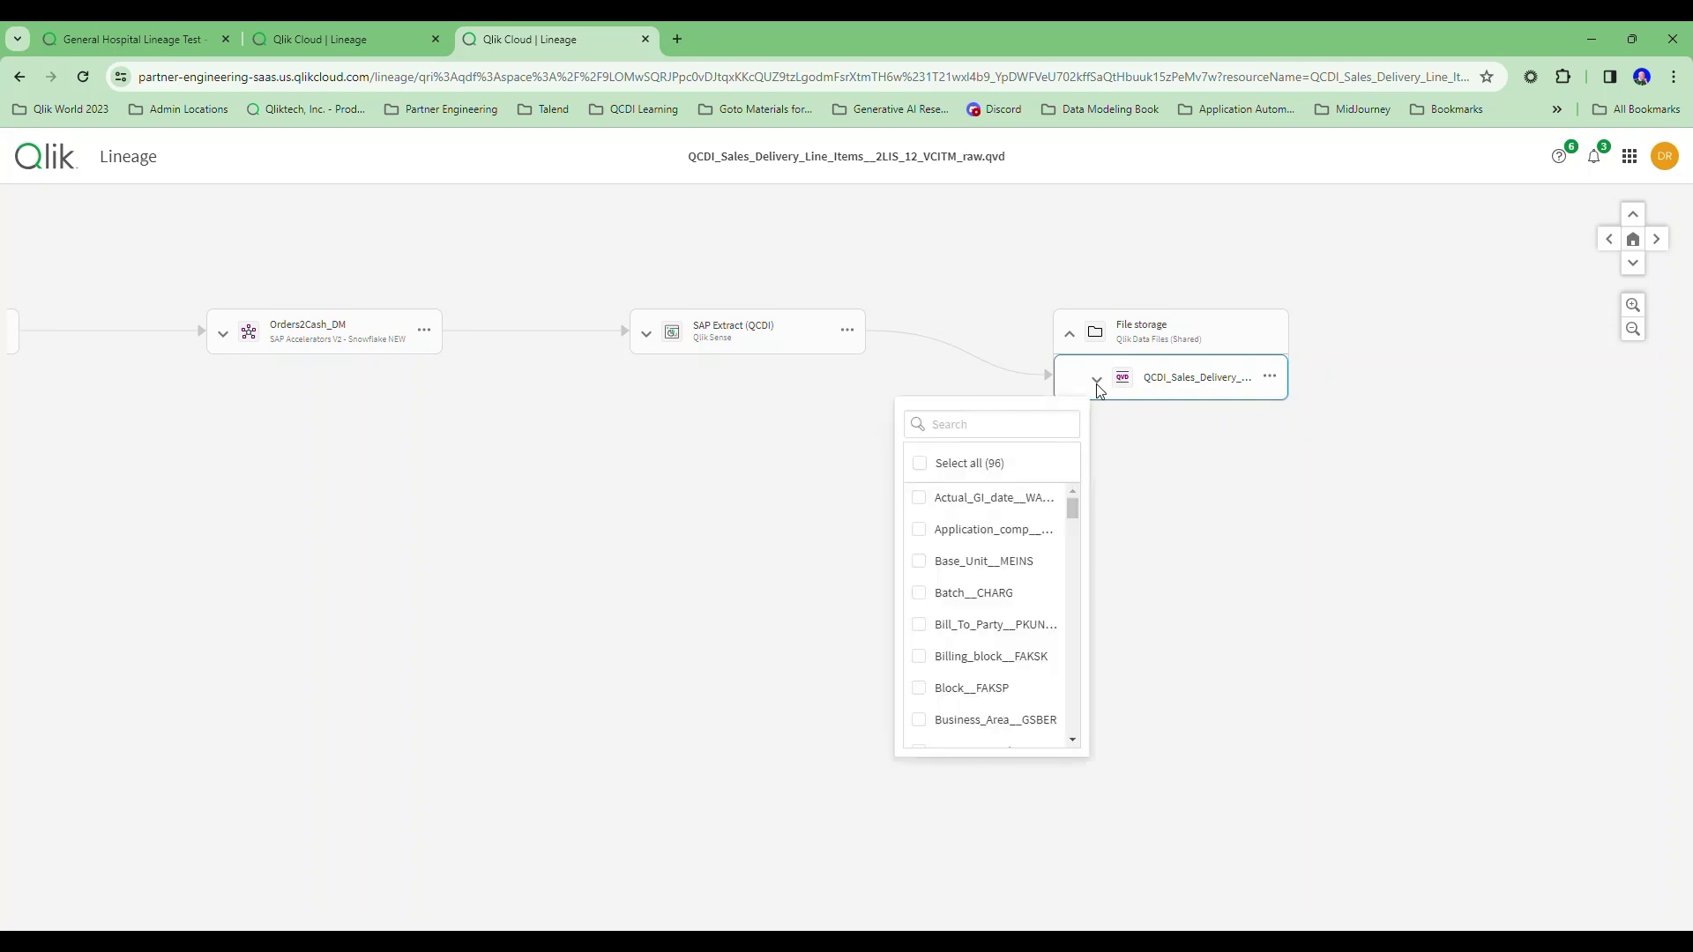
left_click(1152, 423)
left_click_drag(533, 381, 903, 453)
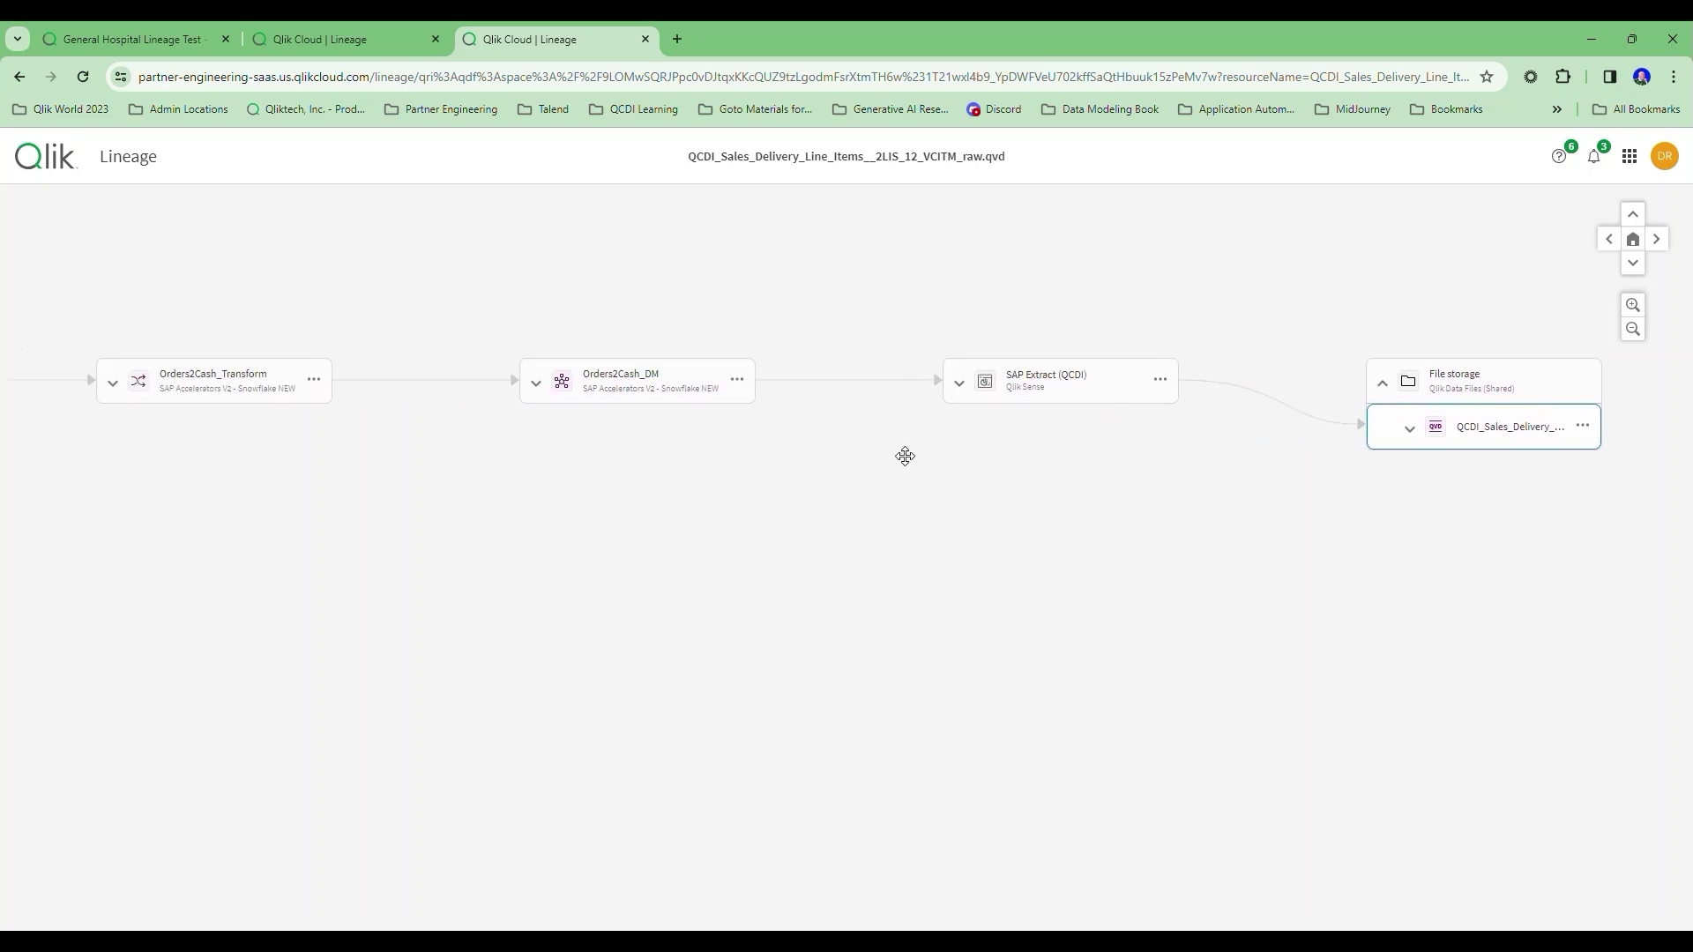
left_click(964, 394)
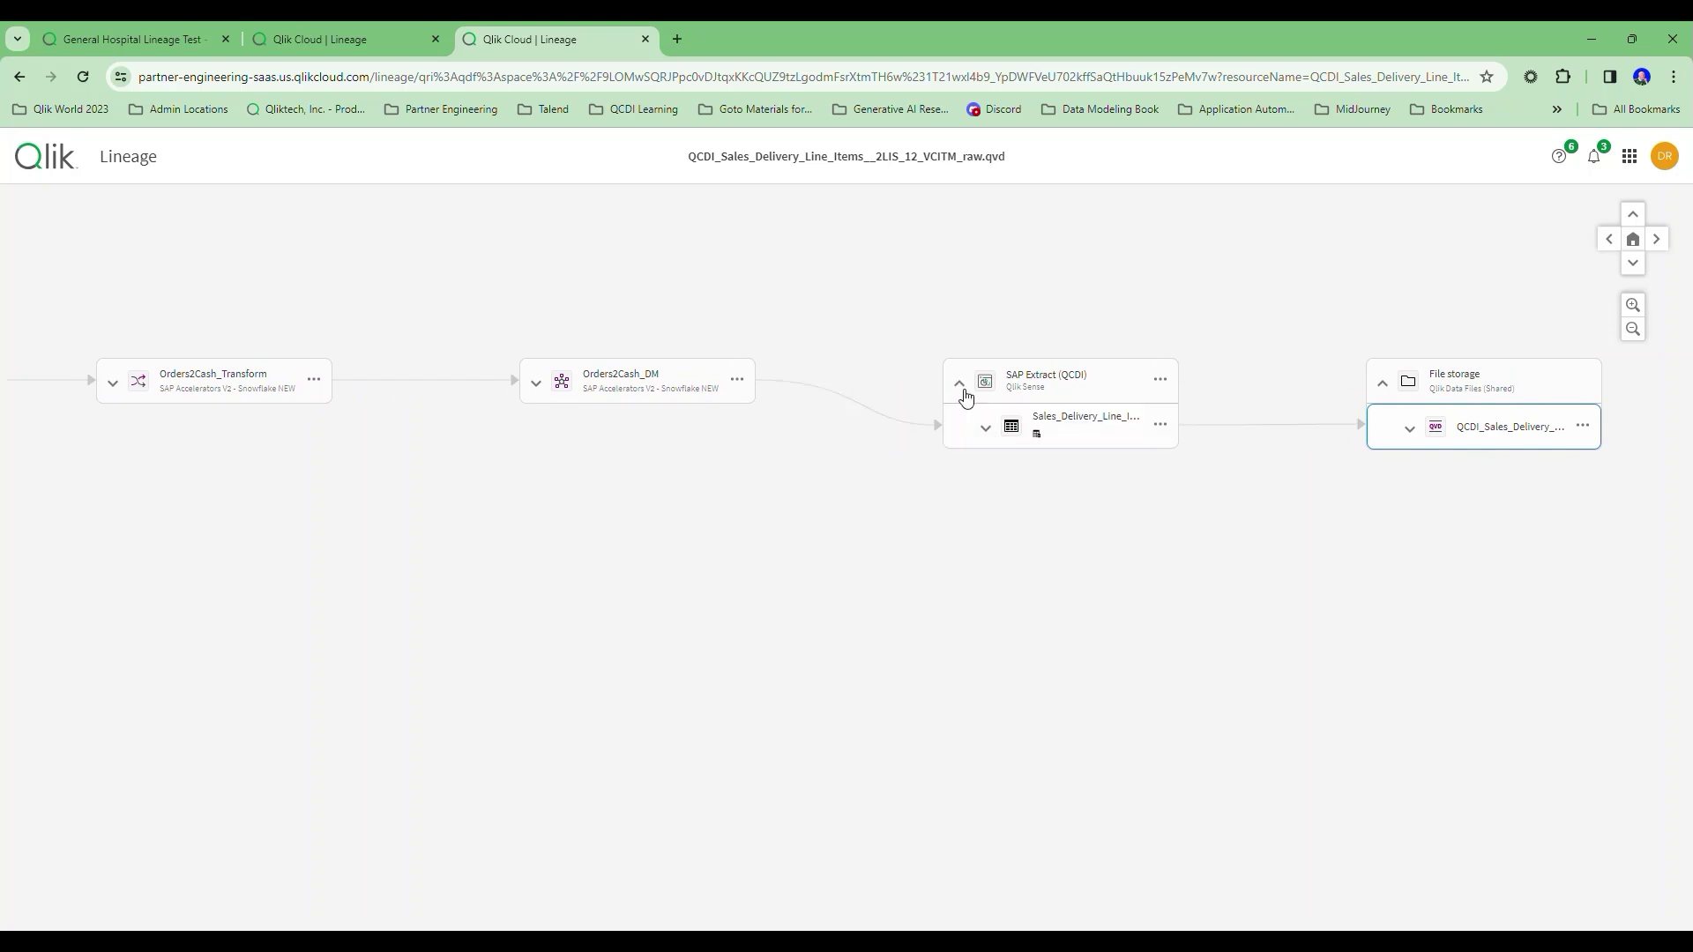
Follow Orders2Cash Storage and Landing back to SAP_ACCEL_V2, expanding its 2LIS_12_VCITM table
left_click_drag(864, 470, 1147, 463)
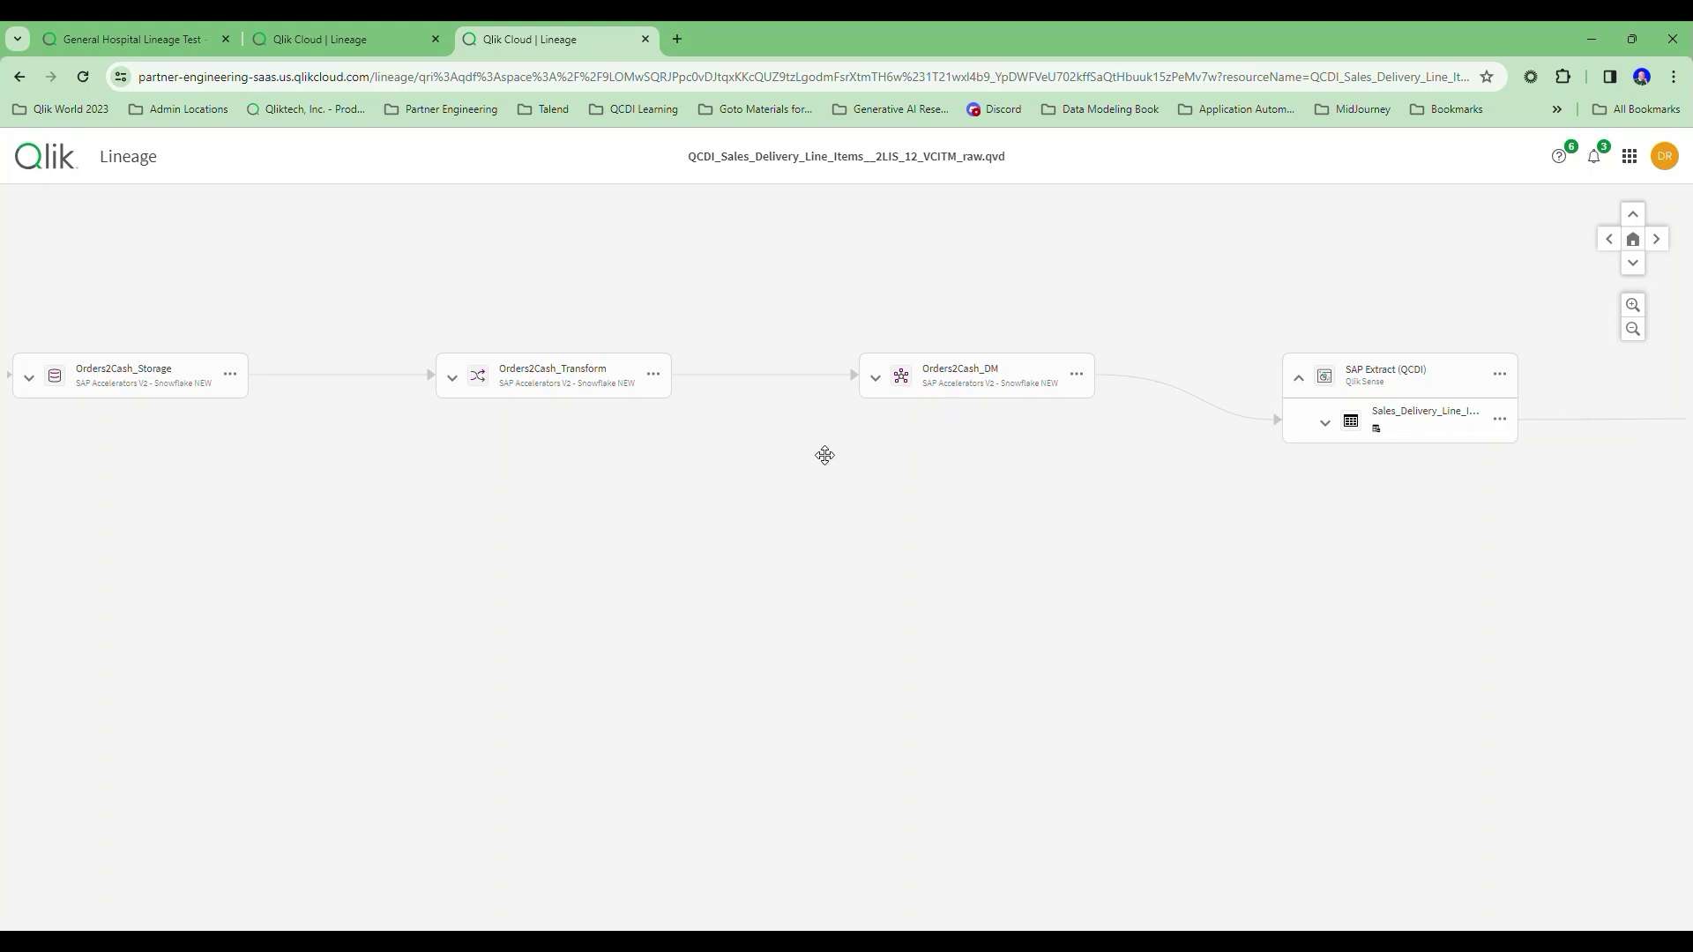
left_click_drag(825, 455, 1197, 458)
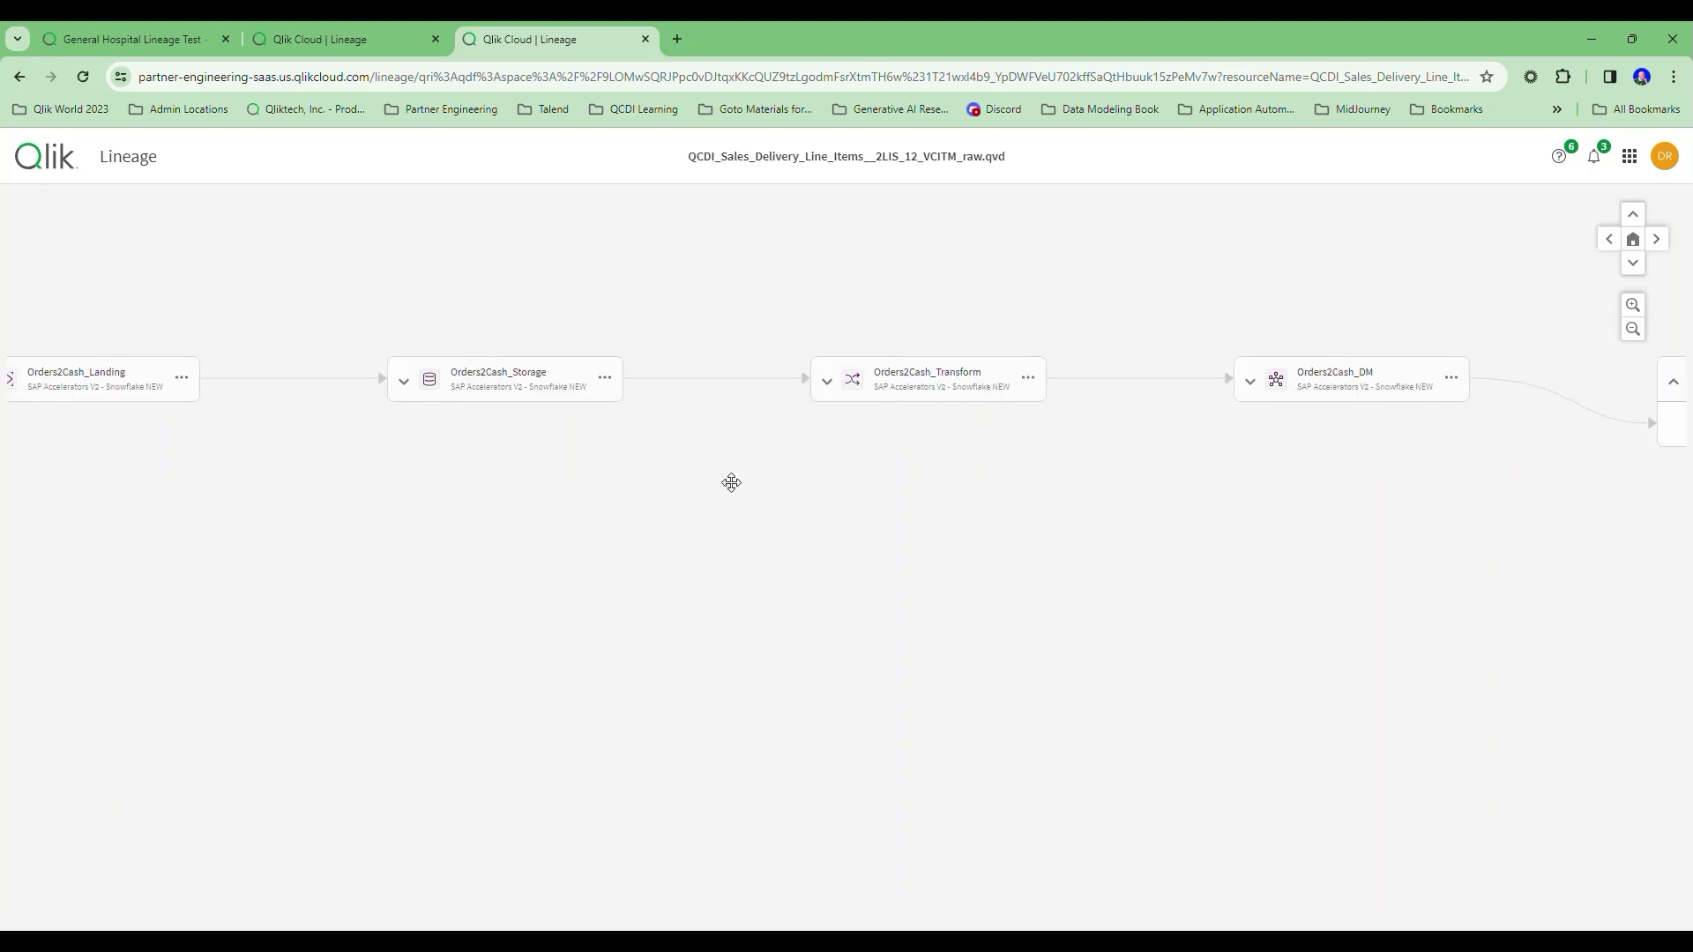
left_click_drag(729, 479, 1125, 502)
left_click_drag(698, 509, 1050, 540)
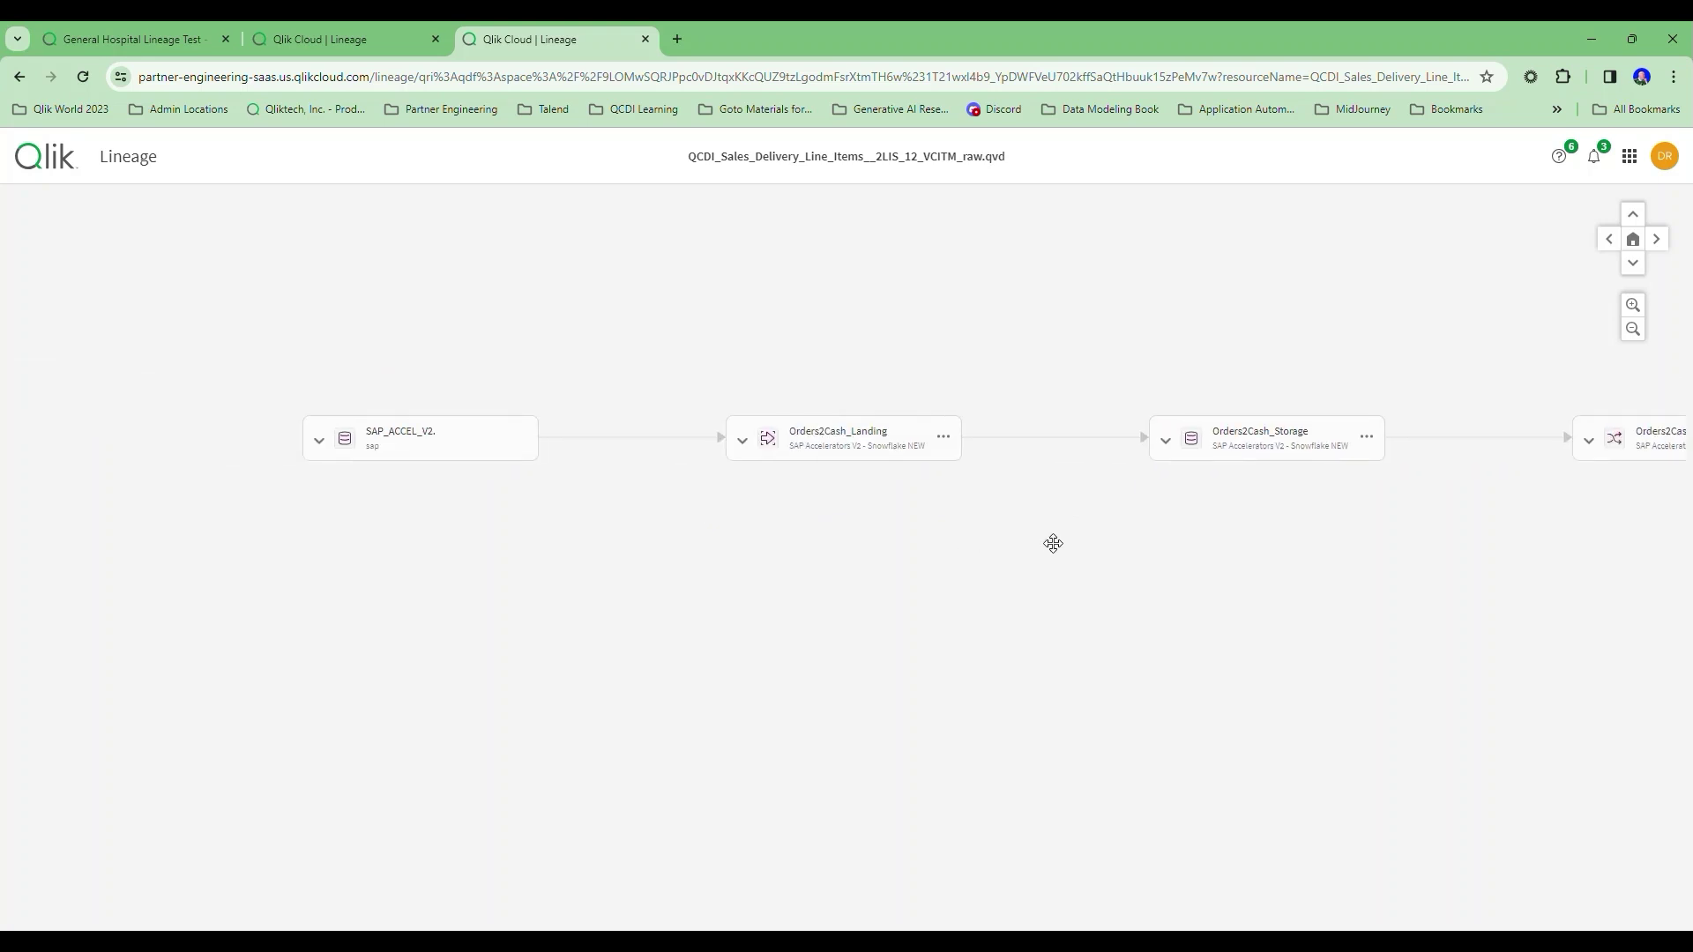
left_click(320, 447)
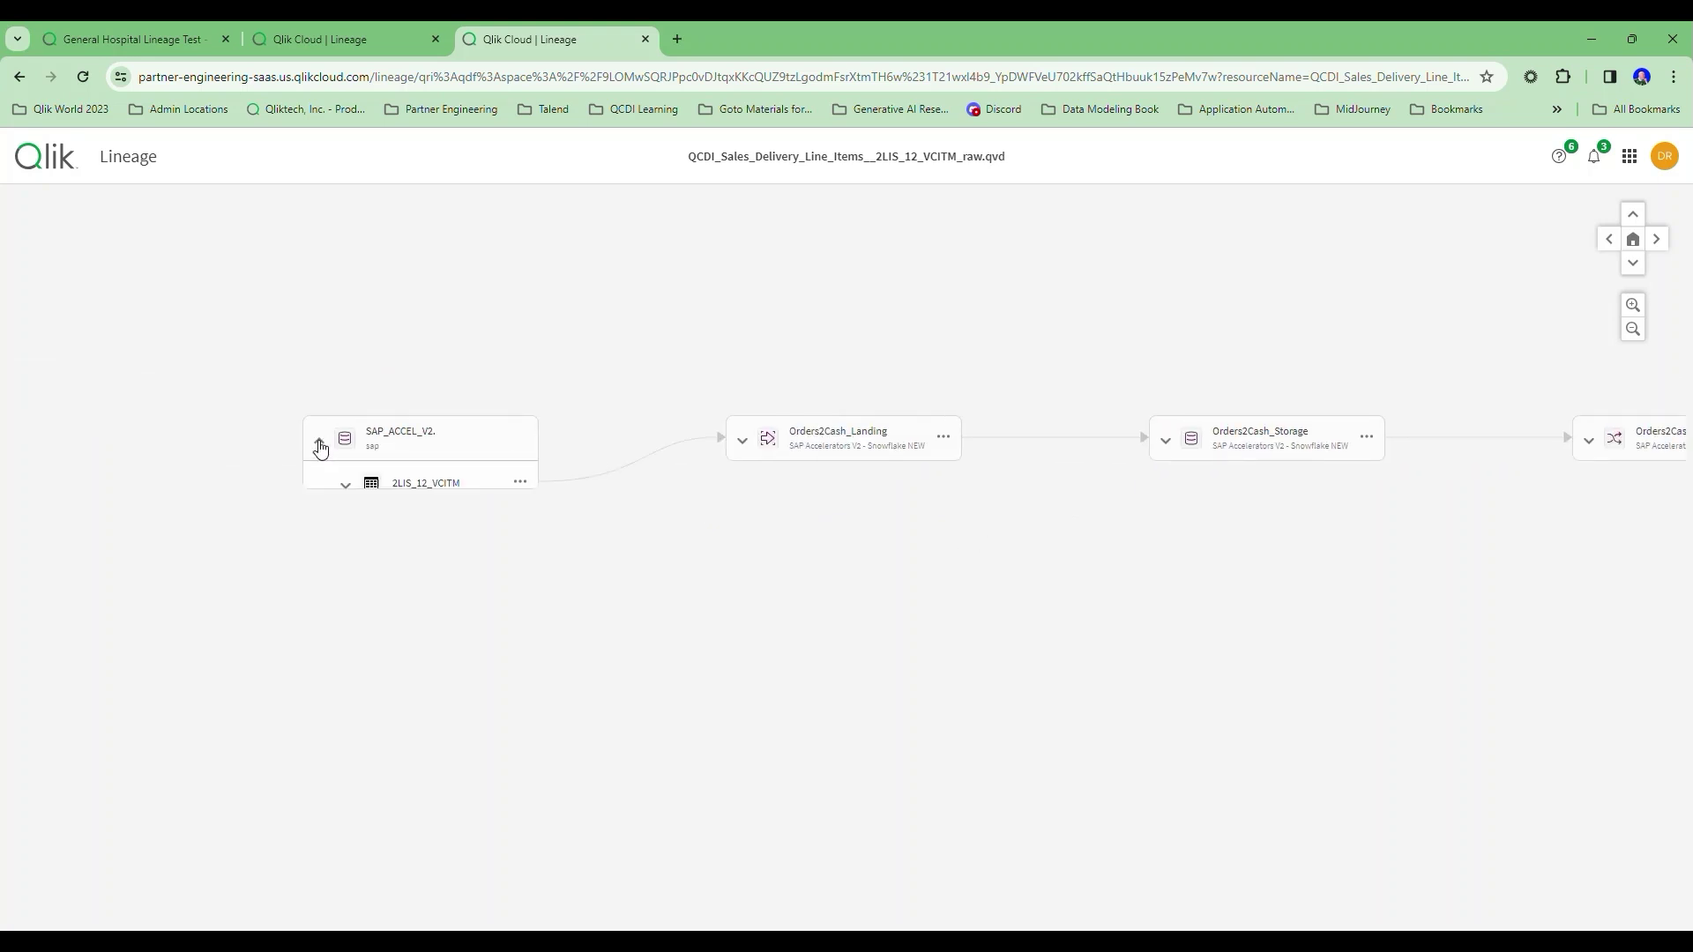
left_click(347, 488)
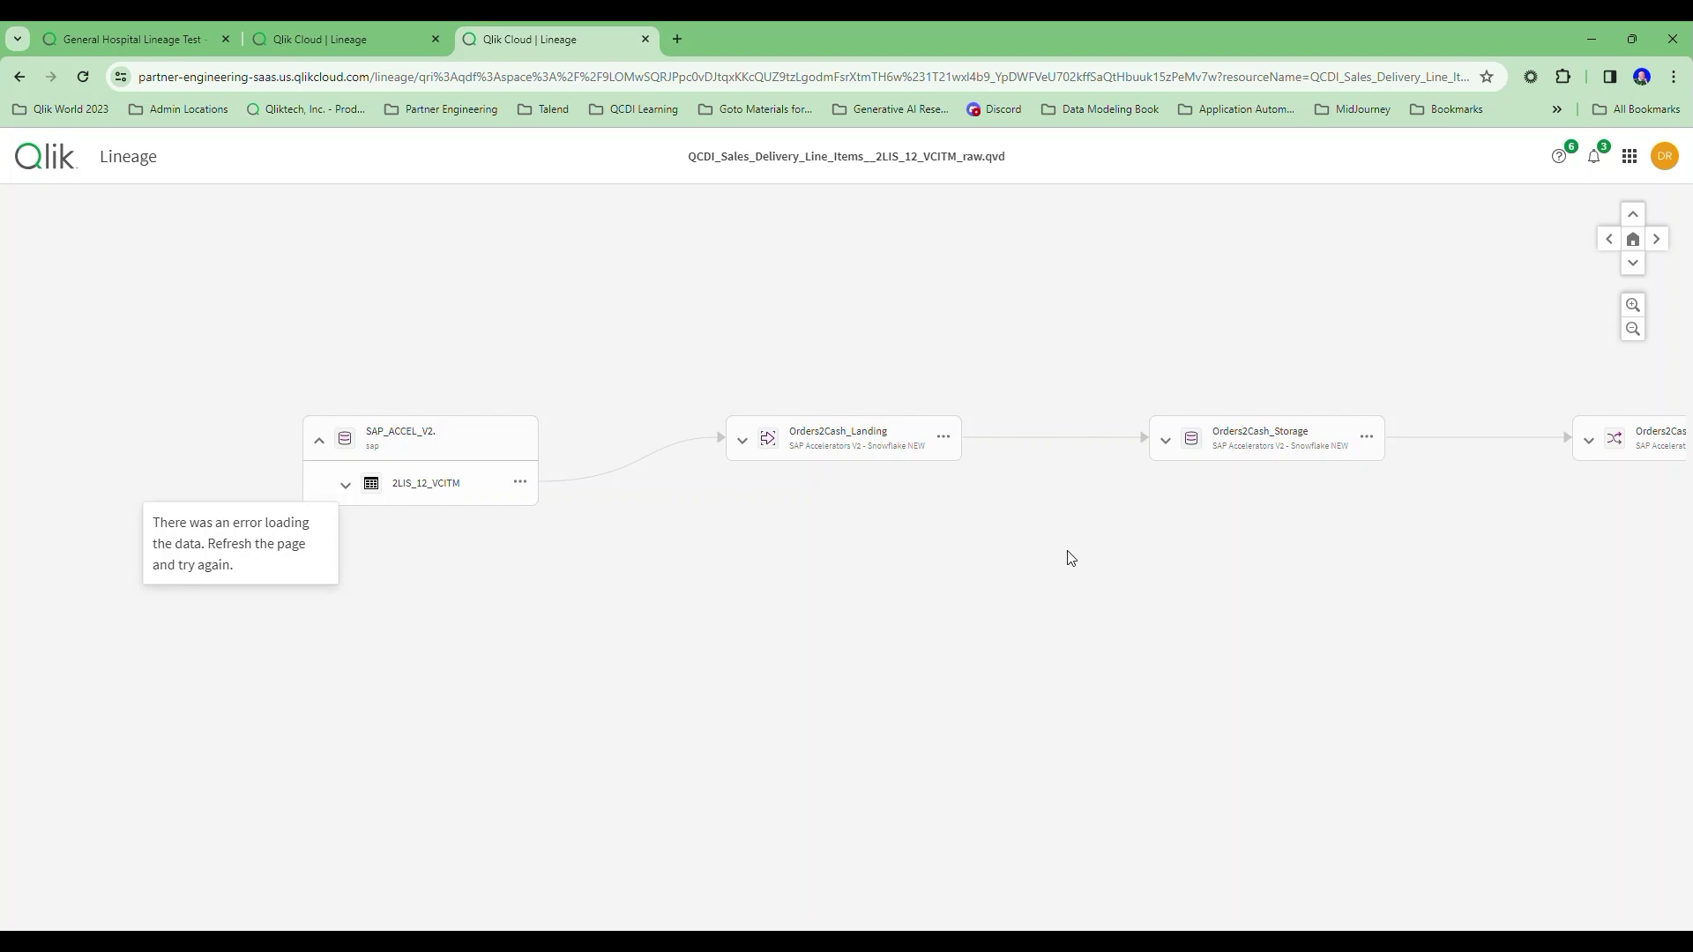
Return to the General Hospital Lineage Test app and close the chart's Details dialog
left_click(183, 39)
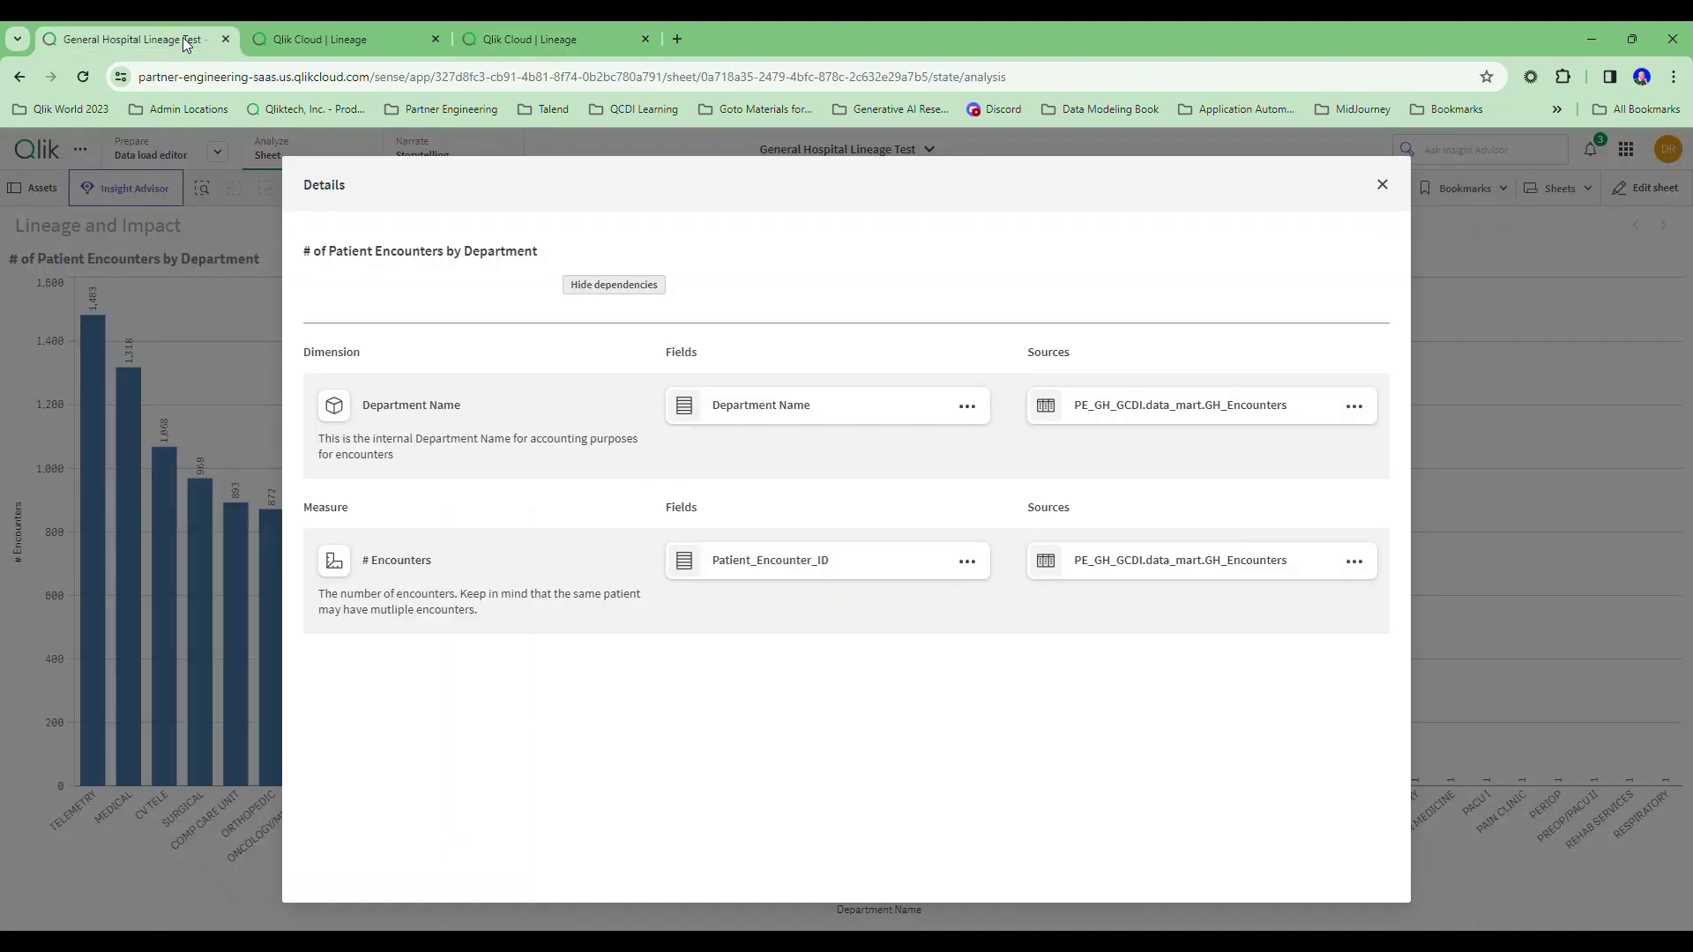
left_click(1382, 185)
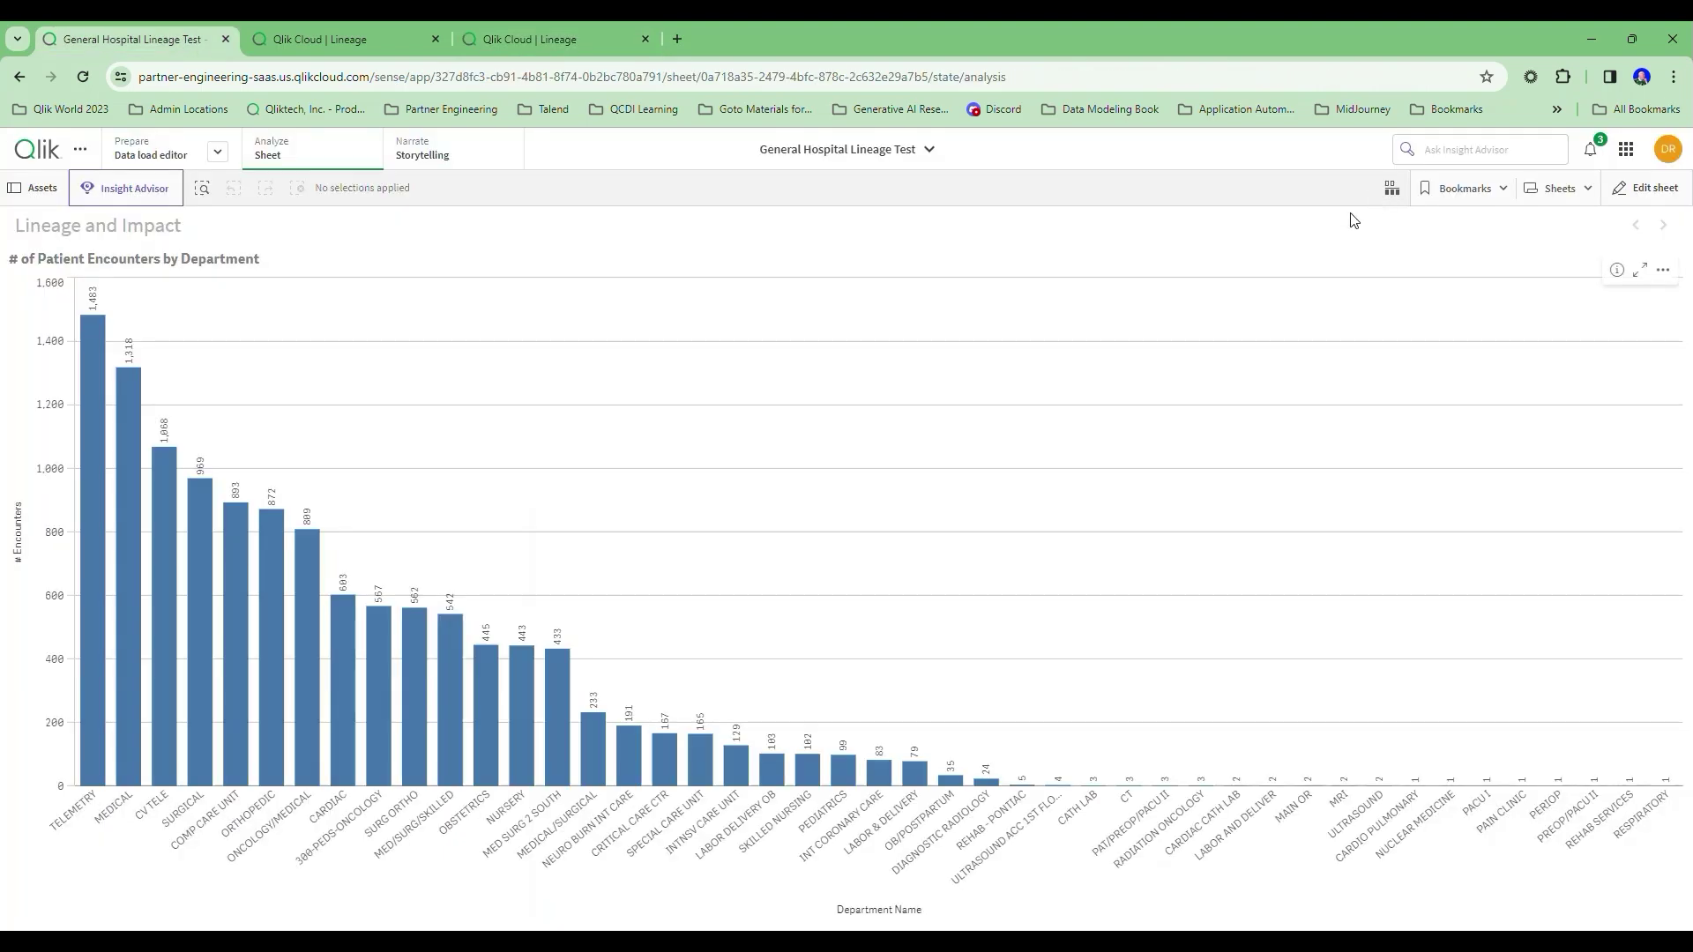